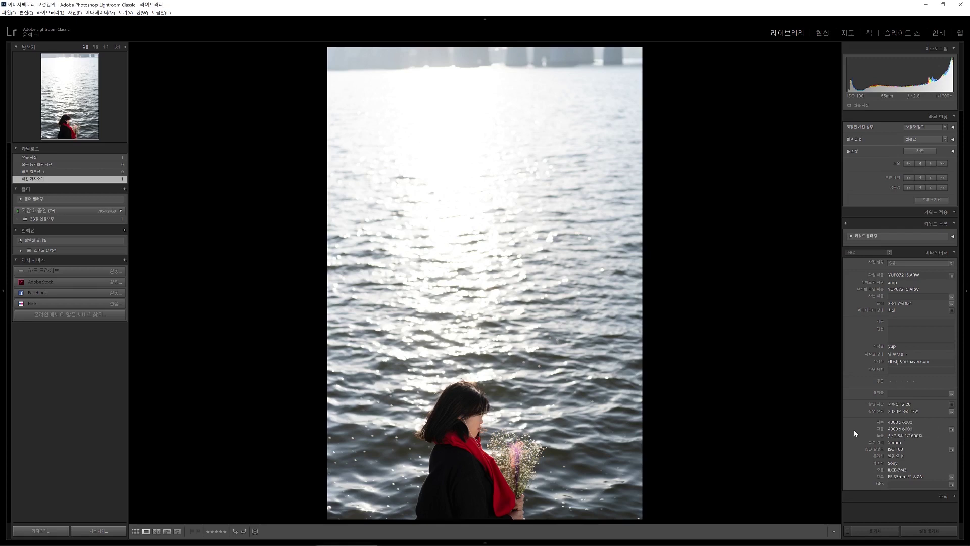
Step: Inspect the bright highlights on the upper water of the portrait at 1:1 zoom, then return to the full view
{"action": "left_click", "coordinate": [374, 354]}
{"action": "left_click", "coordinate": [379, 336]}
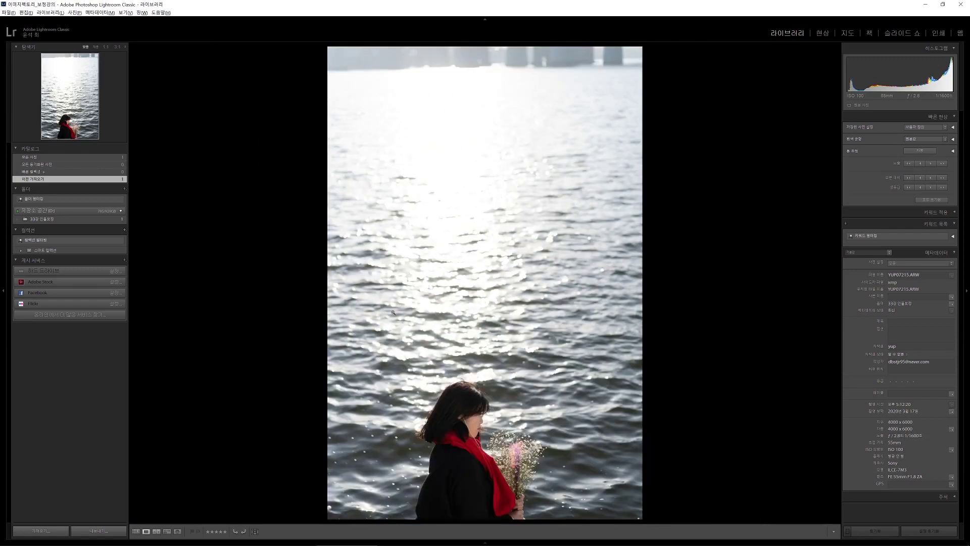
{"action": "left_click", "coordinate": [394, 311]}
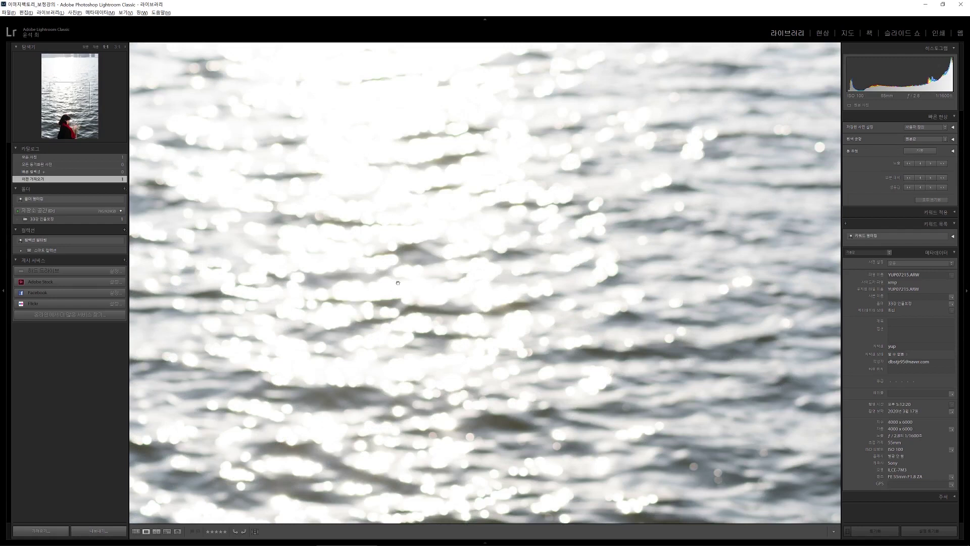
{"action": "left_click_drag", "start_coordinate": [392, 277], "coordinate": [412, 377]}
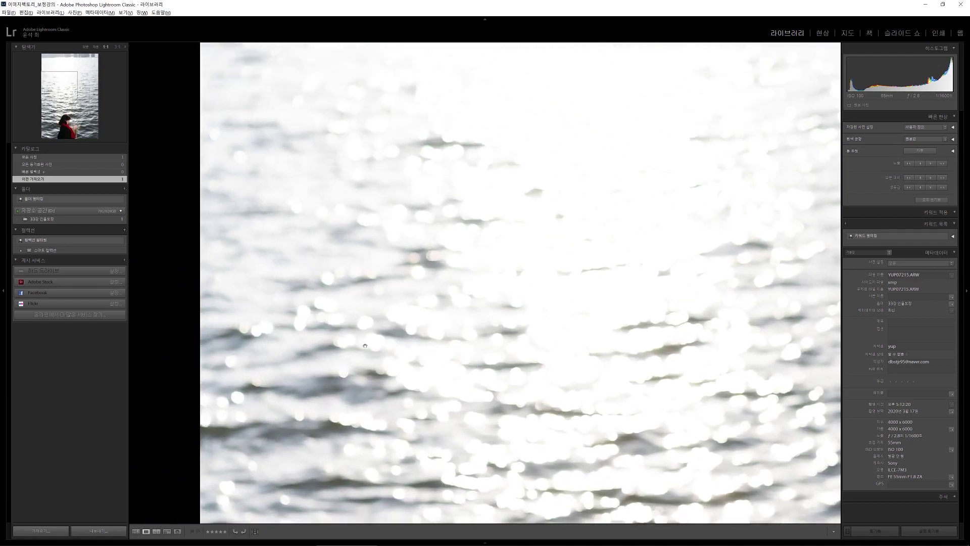
{"action": "left_click_drag", "start_coordinate": [464, 116], "coordinate": [504, 247]}
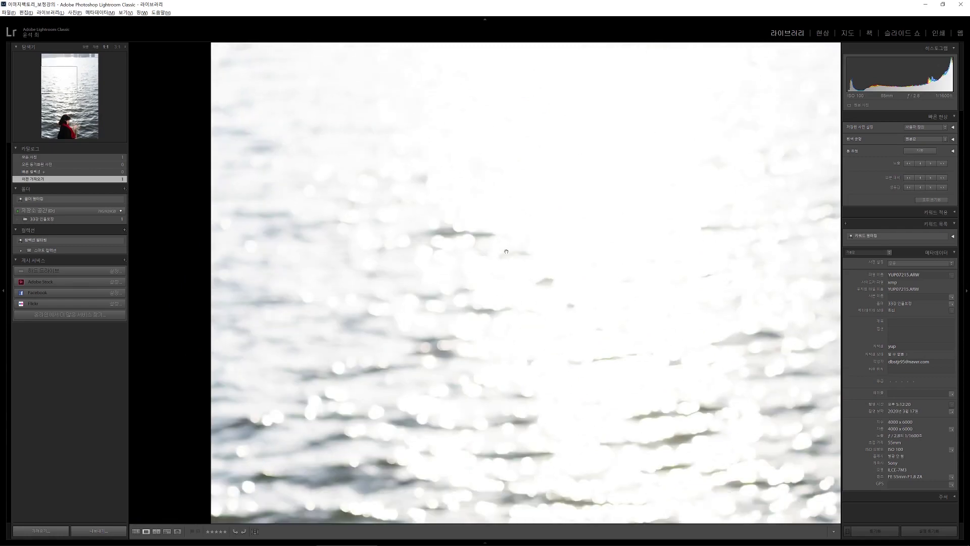
{"action": "left_click", "coordinate": [529, 327]}
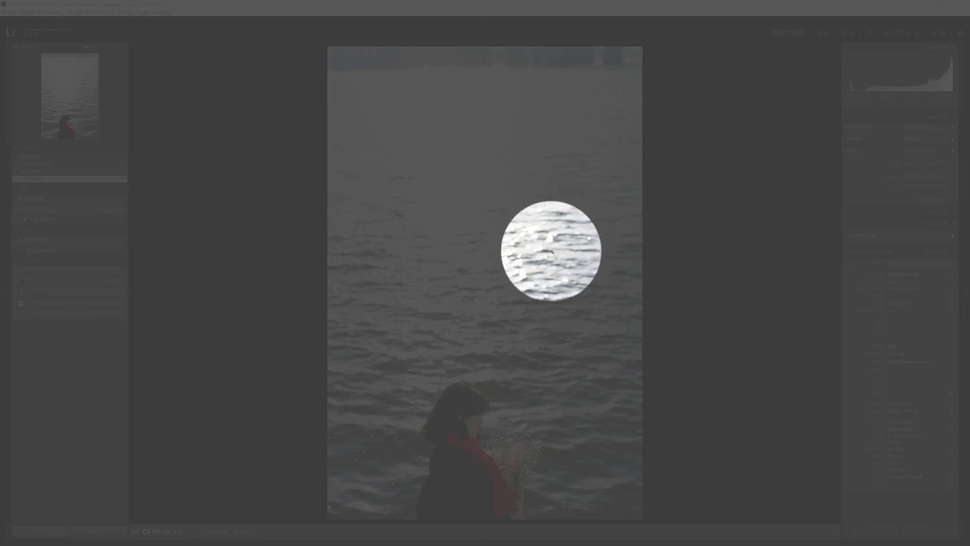
{"action": "key", "text": "shift"}
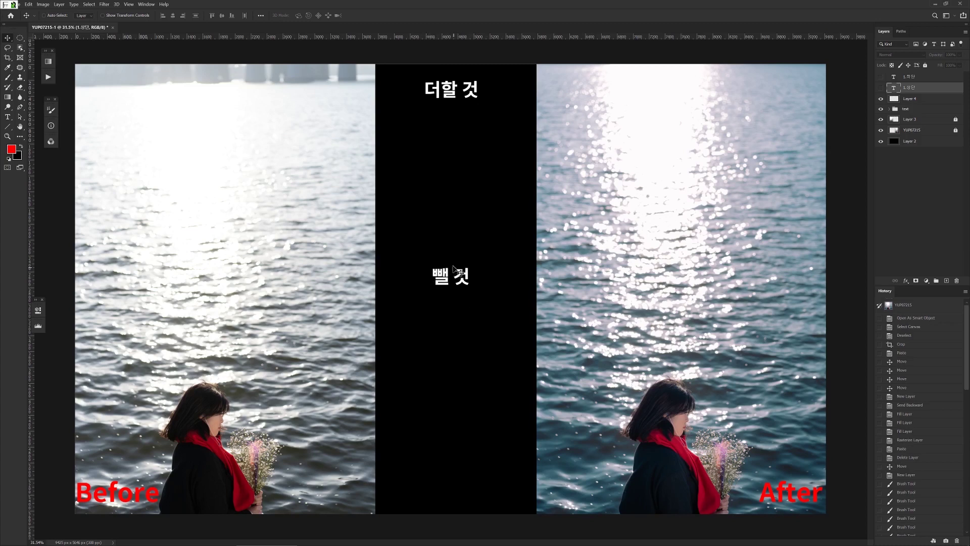
Step: Mark the tilted horizon of the Before photo on Layer 4 with a red brush line ending in a small circle
{"action": "key", "text": "b"}
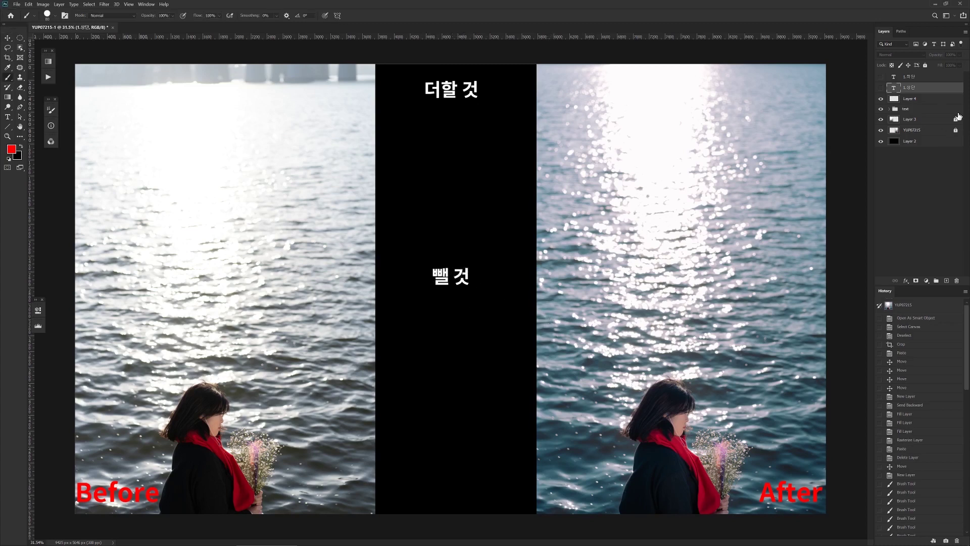
{"action": "left_click", "coordinate": [938, 102]}
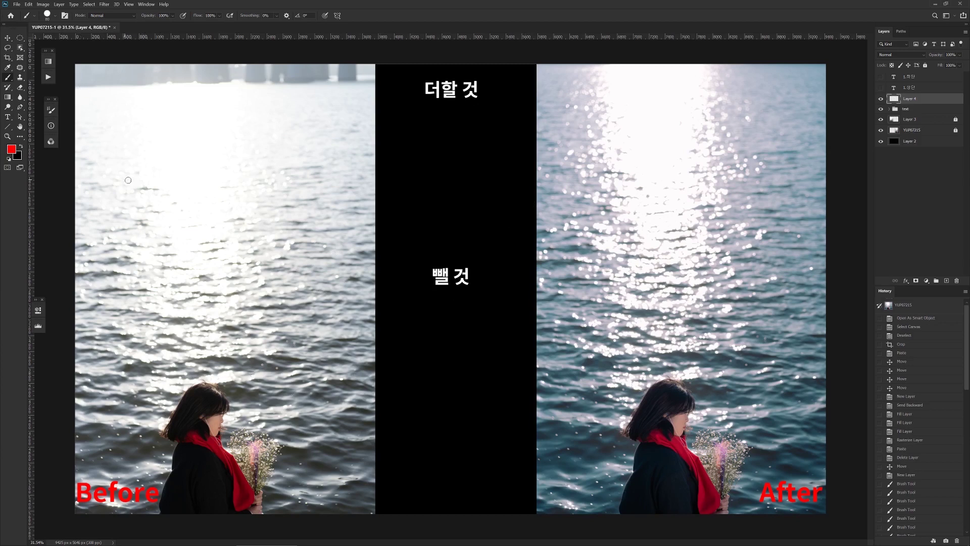
{"action": "mouse_move", "coordinate": [78, 88]}
{"action": "left_mouse_down"}
{"action": "mouse_move", "coordinate": [175, 88]}
{"action": "mouse_move", "coordinate": [168, 99]}
{"action": "mouse_move", "coordinate": [187, 81]}
{"action": "mouse_move", "coordinate": [182, 94]}
{"action": "left_mouse_up"}
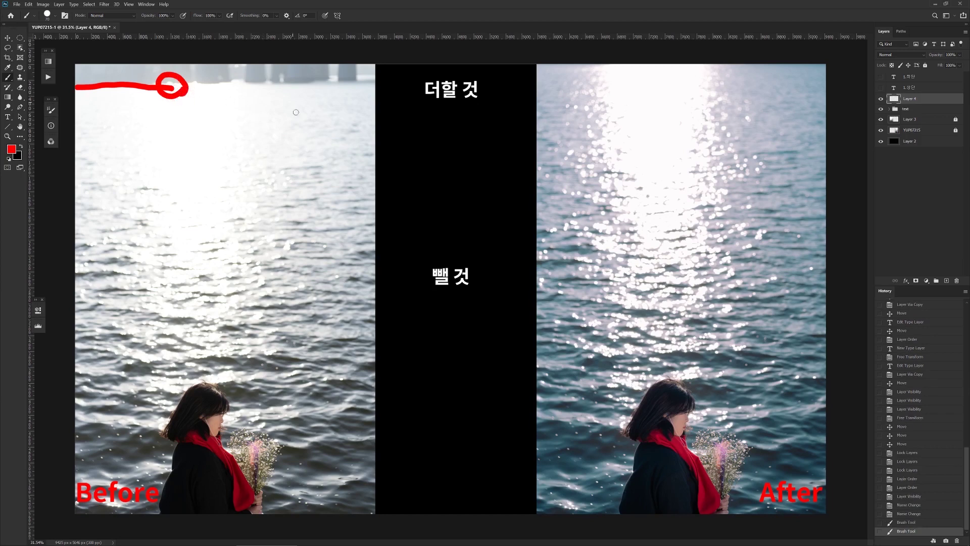
Step: Show the 1.하단 text layer under the 뺄 것 heading and complete its text as "1.크롭"
{"action": "left_click", "coordinate": [910, 76]}
{"action": "left_click", "coordinate": [881, 76]}
{"action": "key", "text": "t"}
{"action": "left_click", "coordinate": [423, 318]}
{"action": "type", "text": "ㅋ"}
{"action": "key", "text": "BackSpace"}
{"action": "type", "text": "크롭"}
{"action": "key", "text": "ctrl+Return"}
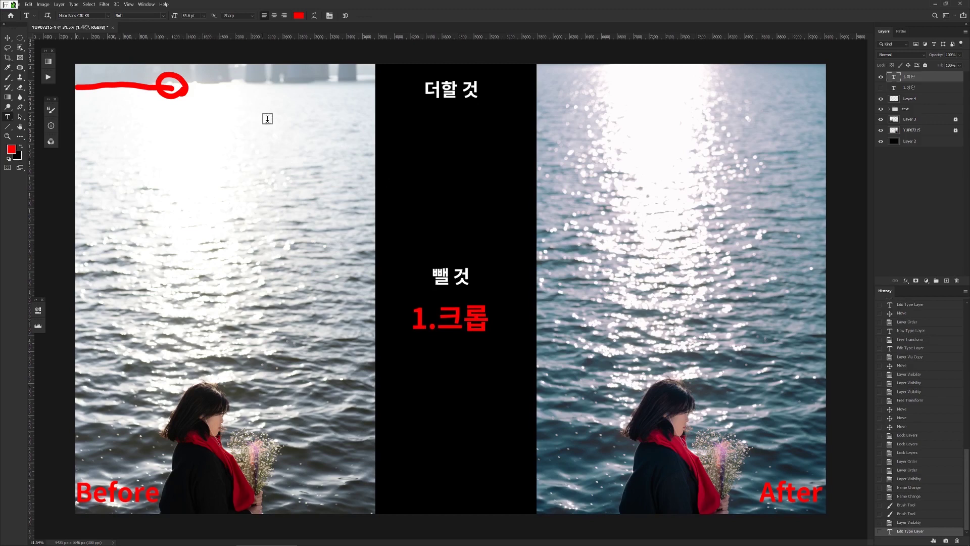
Step: Circle the bridge piers along the upper edge of the Before photo in red on Layer 4
{"action": "key", "text": "b"}
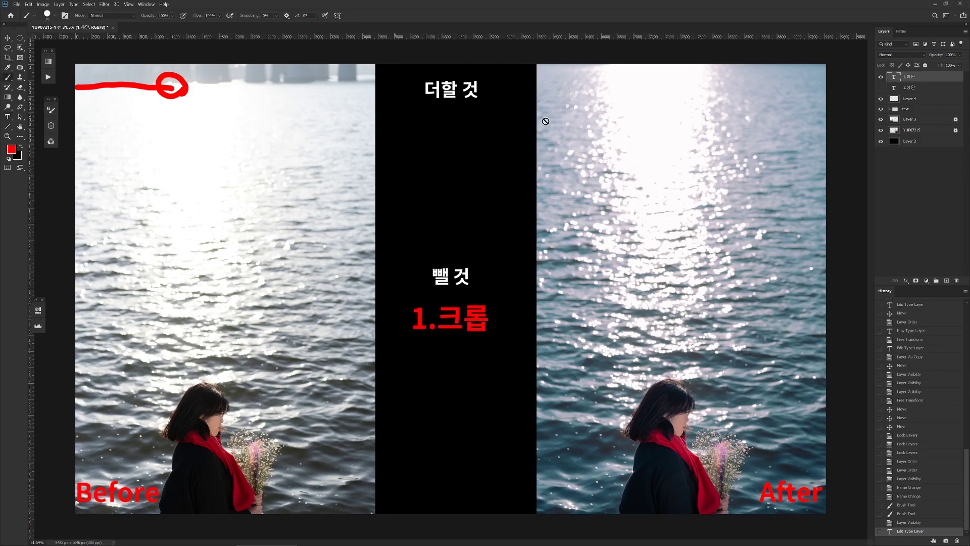
{"action": "left_click", "coordinate": [924, 99]}
{"action": "mouse_move", "coordinate": [292, 78]}
{"action": "left_mouse_down"}
{"action": "mouse_move", "coordinate": [252, 89]}
{"action": "mouse_move", "coordinate": [239, 65]}
{"action": "mouse_move", "coordinate": [297, 62]}
{"action": "mouse_move", "coordinate": [302, 89]}
{"action": "left_mouse_up"}
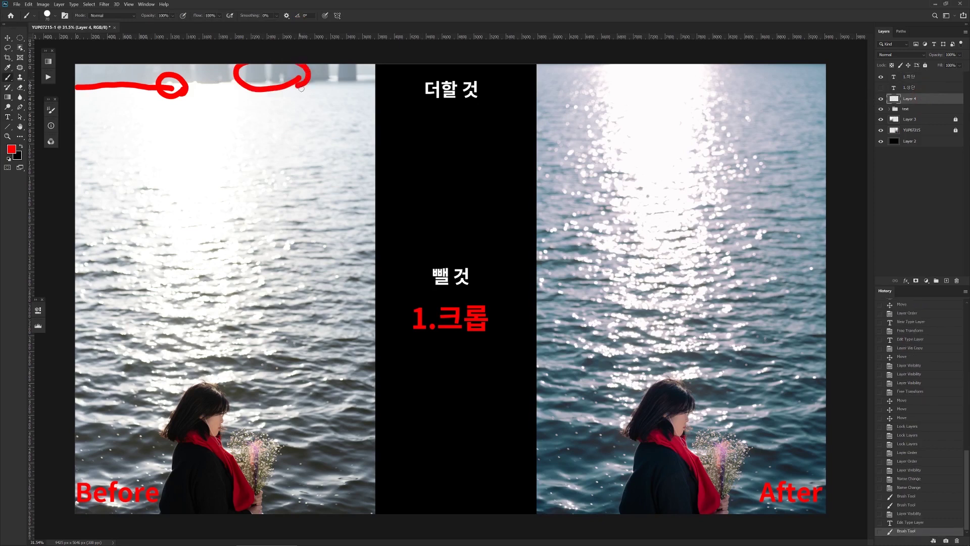
{"action": "mouse_move", "coordinate": [365, 80]}
{"action": "left_mouse_down"}
{"action": "mouse_move", "coordinate": [315, 65]}
{"action": "mouse_move", "coordinate": [367, 80]}
{"action": "left_mouse_up"}
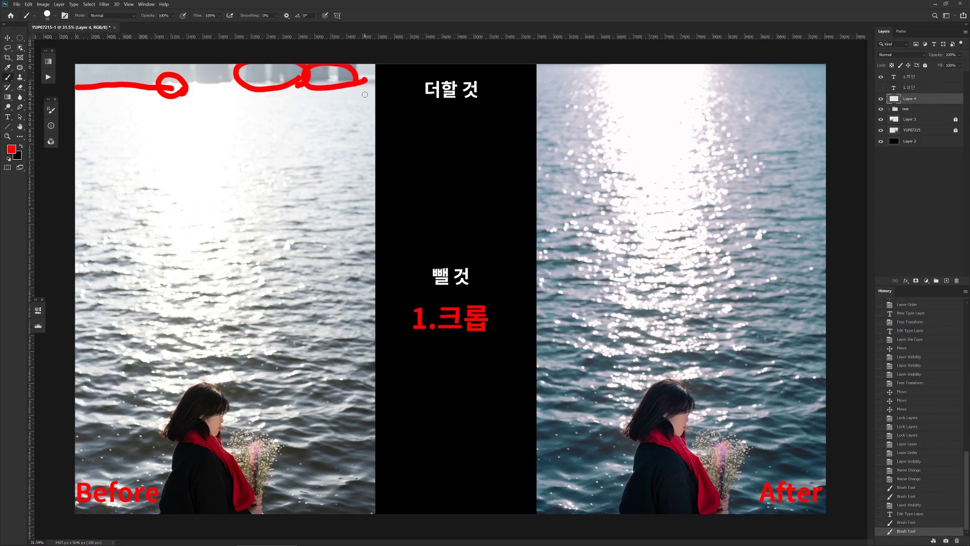
{"action": "key", "text": "t"}
{"action": "left_click", "coordinate": [489, 320]}
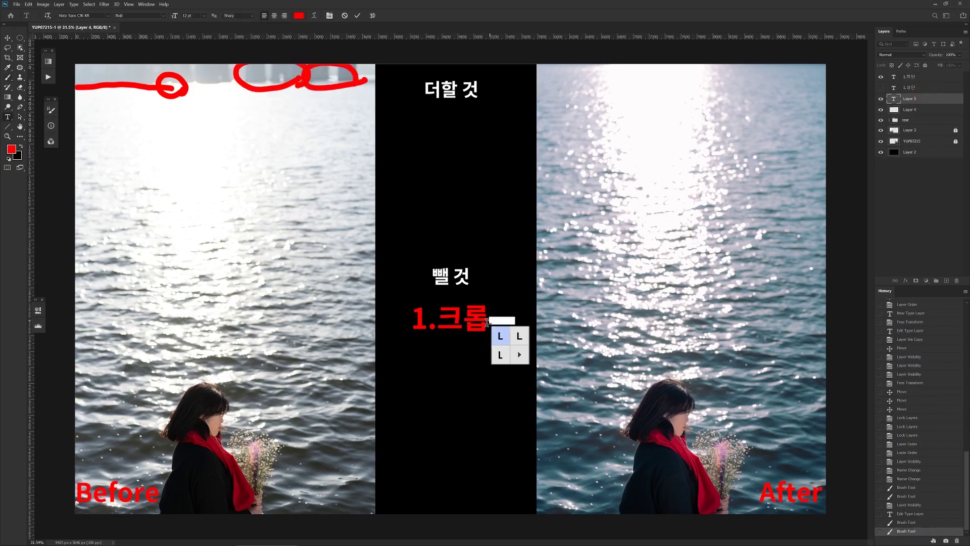
{"action": "left_click_drag", "start_coordinate": [939, 114], "coordinate": [935, 100]}
{"action": "left_click", "coordinate": [931, 108]}
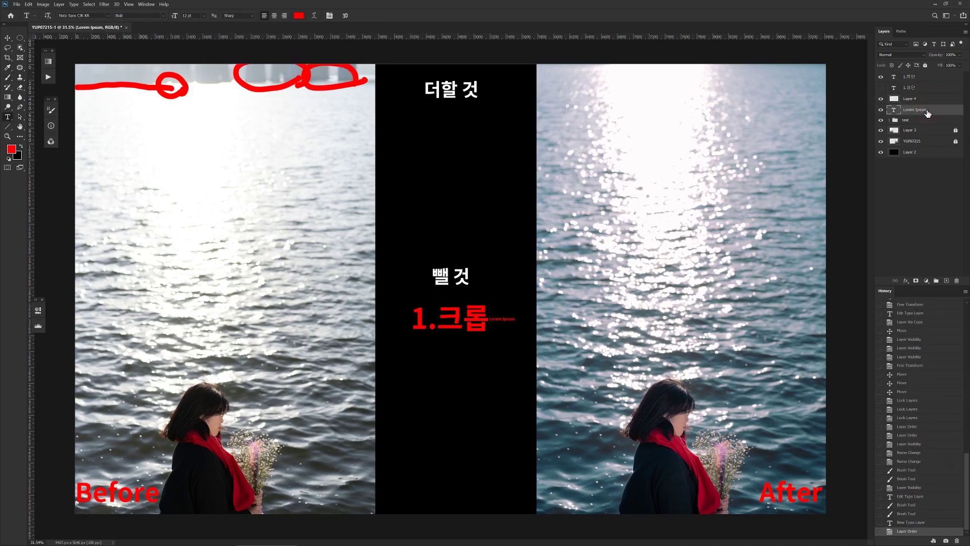
{"action": "key", "text": "Delete"}
Step: Append "(수평)" to the "1.크롭" text and move the line left so it fits within the black band
{"action": "left_click", "coordinate": [489, 318]}
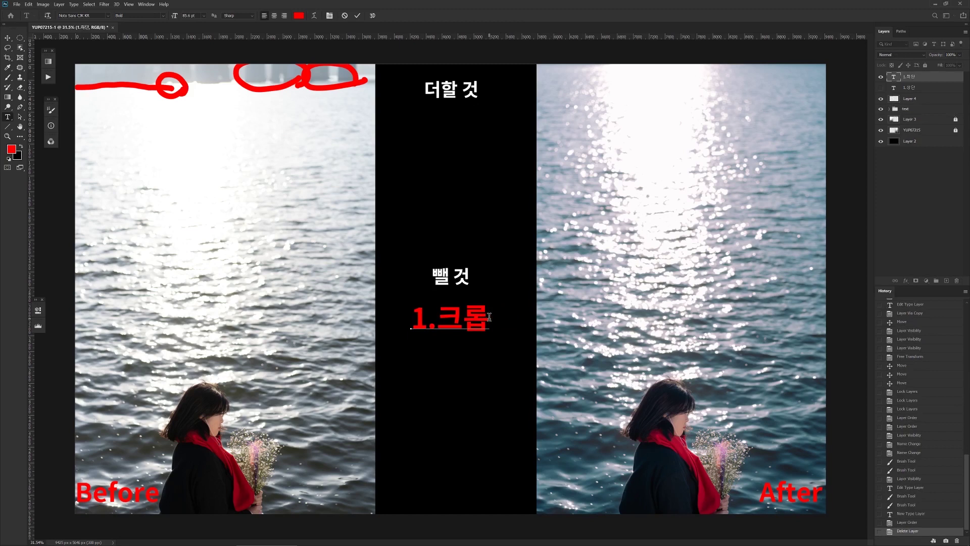
{"action": "type", "text": "(수평)"}
{"action": "key", "text": "ctrl+Return"}
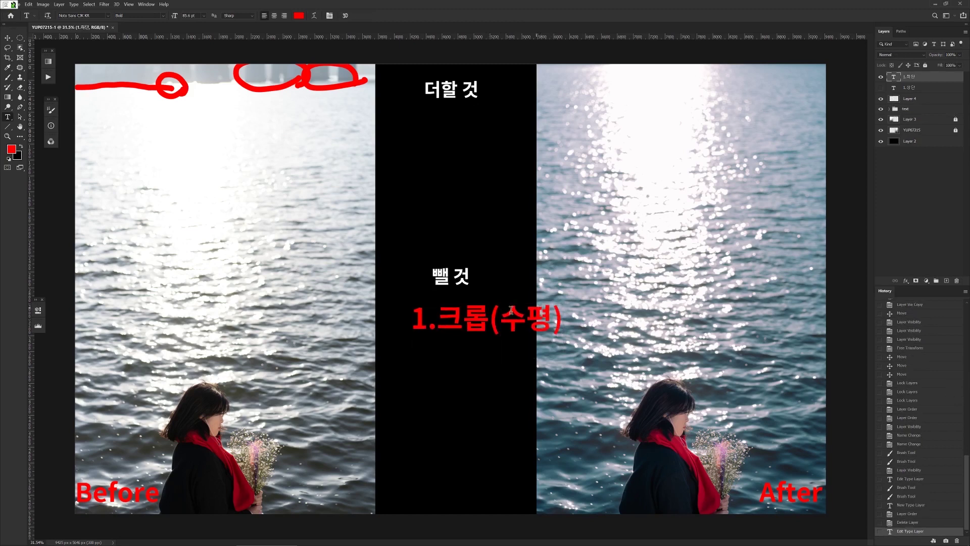
{"action": "left_click", "coordinate": [7, 38]}
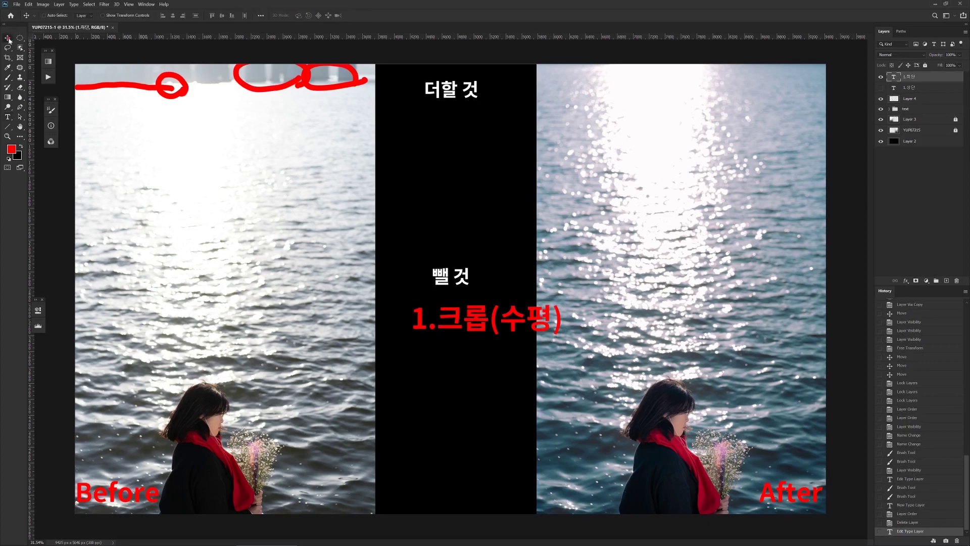
{"action": "left_click_drag", "start_coordinate": [488, 333], "coordinate": [459, 328]}
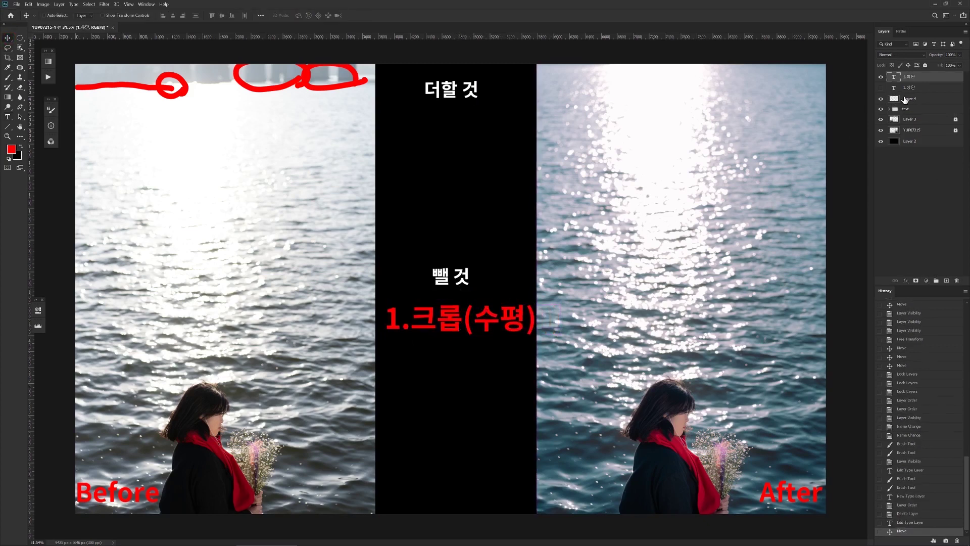
Step: Try circling the water areas on both sides of the Before photo with the red brush on Layer 4
{"action": "key", "text": "alt+bracketleft"}
{"action": "key", "text": "b"}
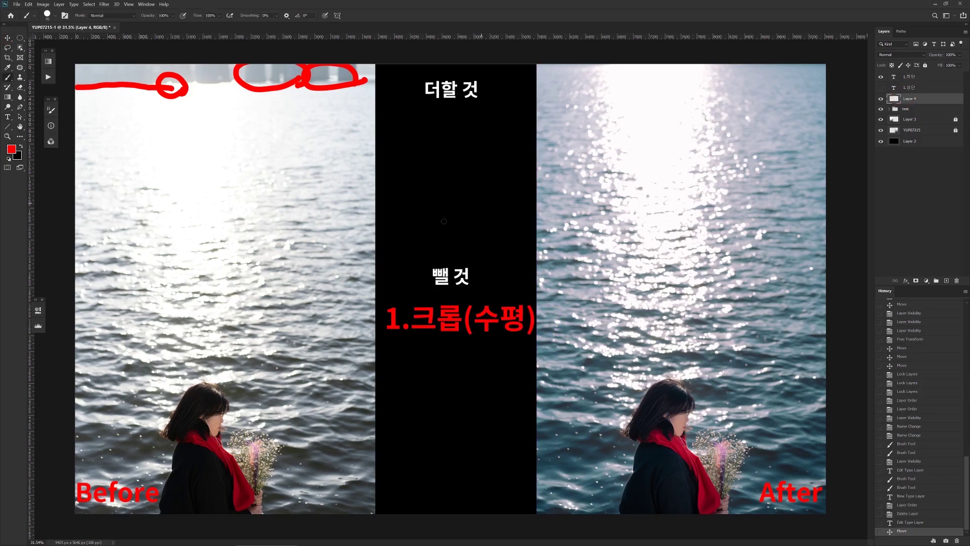
{"action": "mouse_move", "coordinate": [337, 167]}
{"action": "left_mouse_down"}
{"action": "mouse_move", "coordinate": [321, 229]}
{"action": "mouse_move", "coordinate": [275, 145]}
{"action": "mouse_move", "coordinate": [342, 184]}
{"action": "mouse_move", "coordinate": [339, 199]}
{"action": "left_mouse_up"}
{"action": "mouse_move", "coordinate": [115, 195]}
{"action": "left_mouse_down"}
{"action": "mouse_move", "coordinate": [65, 193]}
{"action": "mouse_move", "coordinate": [118, 174]}
{"action": "mouse_move", "coordinate": [118, 195]}
{"action": "left_mouse_up"}
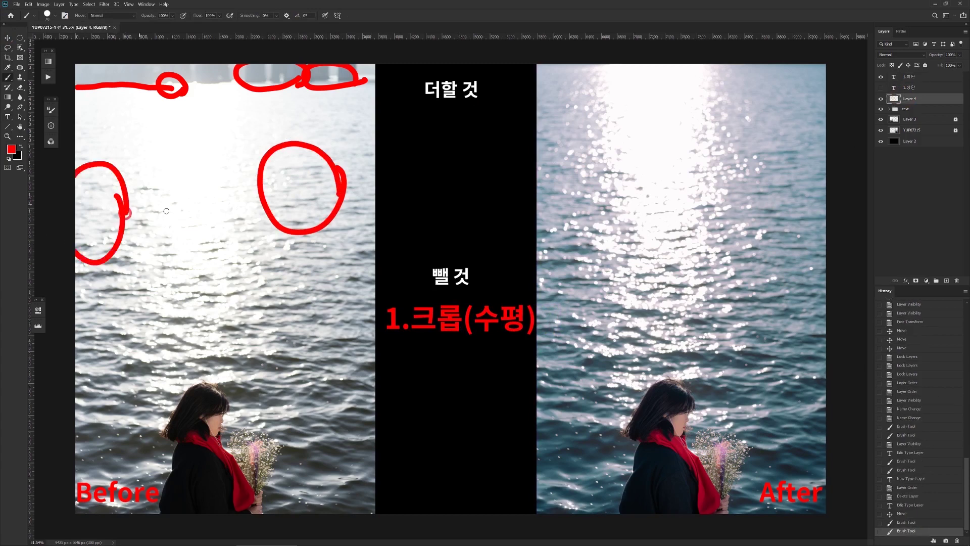
{"action": "mouse_move", "coordinate": [312, 341]}
{"action": "left_mouse_down"}
{"action": "mouse_move", "coordinate": [321, 404]}
{"action": "mouse_move", "coordinate": [311, 417]}
{"action": "mouse_move", "coordinate": [302, 408]}
{"action": "mouse_move", "coordinate": [339, 410]}
{"action": "left_mouse_up"}
{"action": "right_click", "coordinate": [339, 409]}
{"action": "key", "text": "Escape"}
{"action": "mouse_move", "coordinate": [118, 305]}
{"action": "left_mouse_down"}
{"action": "mouse_move", "coordinate": [118, 389]}
{"action": "mouse_move", "coordinate": [96, 371]}
{"action": "mouse_move", "coordinate": [121, 389]}
{"action": "mouse_move", "coordinate": [144, 384]}
{"action": "left_mouse_up"}
Step: Undo the latest brush circles and erase the remaining red circles from the Before photo's water
{"action": "key", "text": "ctrl+z"}
{"action": "key", "text": "ctrl+z"}
{"action": "key", "text": "e"}
{"action": "key", "text": "ctrl+z"}
{"action": "mouse_move", "coordinate": [283, 237]}
{"action": "left_mouse_down"}
{"action": "mouse_move", "coordinate": [277, 147]}
{"action": "mouse_move", "coordinate": [283, 253]}
{"action": "mouse_move", "coordinate": [120, 184]}
{"action": "mouse_move", "coordinate": [118, 263]}
{"action": "left_mouse_up"}
Step: Circle the mid-height water on both sides and both lower corners of the Before photo with the red brush
{"action": "key", "text": "b"}
{"action": "mouse_move", "coordinate": [147, 230]}
{"action": "left_mouse_down"}
{"action": "mouse_move", "coordinate": [100, 283]}
{"action": "mouse_move", "coordinate": [93, 196]}
{"action": "mouse_move", "coordinate": [146, 205]}
{"action": "mouse_move", "coordinate": [147, 232]}
{"action": "left_mouse_up"}
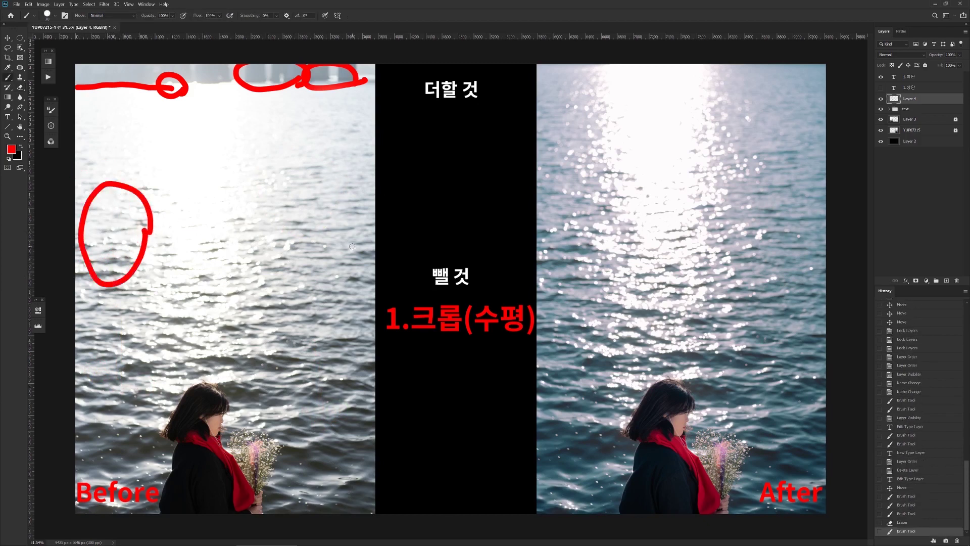
{"action": "mouse_move", "coordinate": [368, 255]}
{"action": "left_mouse_down"}
{"action": "mouse_move", "coordinate": [295, 291]}
{"action": "mouse_move", "coordinate": [298, 199]}
{"action": "mouse_move", "coordinate": [367, 218]}
{"action": "mouse_move", "coordinate": [375, 259]}
{"action": "left_mouse_up"}
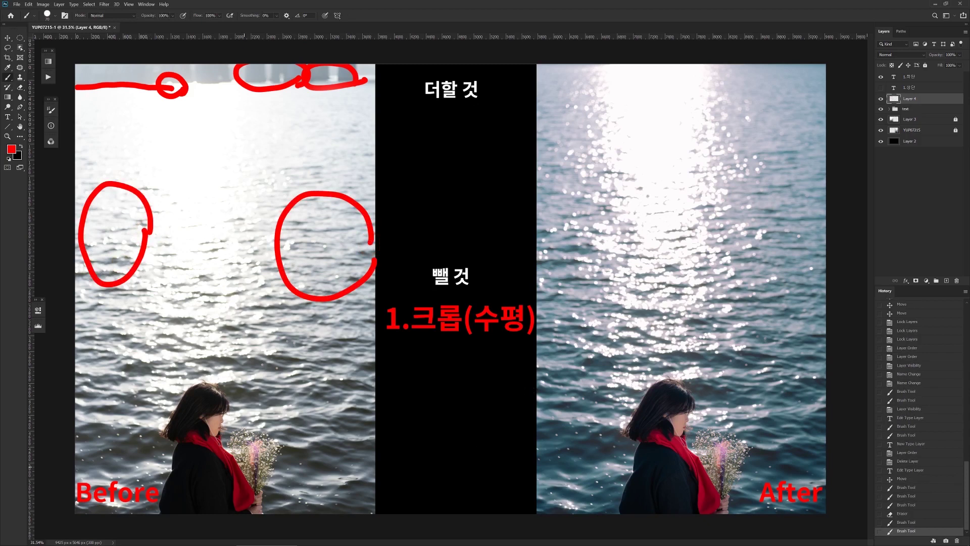
{"action": "mouse_move", "coordinate": [364, 519]}
{"action": "left_mouse_down"}
{"action": "mouse_move", "coordinate": [374, 460]}
{"action": "mouse_move", "coordinate": [378, 517]}
{"action": "left_mouse_up"}
{"action": "mouse_move", "coordinate": [158, 462]}
{"action": "left_mouse_down"}
{"action": "mouse_move", "coordinate": [122, 496]}
{"action": "mouse_move", "coordinate": [77, 430]}
{"action": "mouse_move", "coordinate": [142, 436]}
{"action": "mouse_move", "coordinate": [145, 463]}
{"action": "left_mouse_up"}
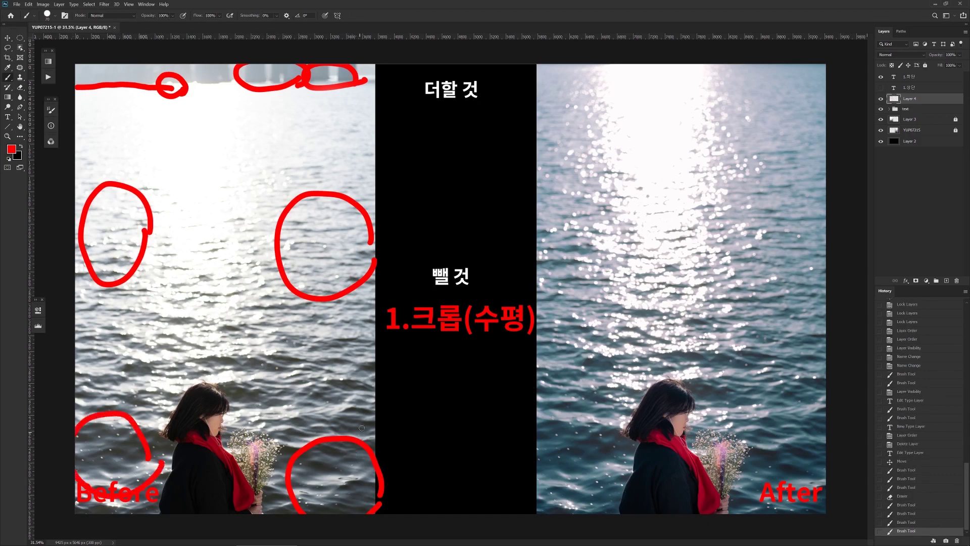
Step: Add a second line reading "2.인물중심" below "1.크롭(수평)" in the lower text layer
{"action": "key", "text": "t"}
{"action": "left_click", "coordinate": [531, 318]}
{"action": "key", "text": "Return"}
{"action": "type", "text": "2.인물중심"}
{"action": "left_click", "coordinate": [552, 300]}
Step: On Layer 4, handwrite "녹+노" in red on the Before photo's water and circle two water spots on the After photo
{"action": "key", "text": "b"}
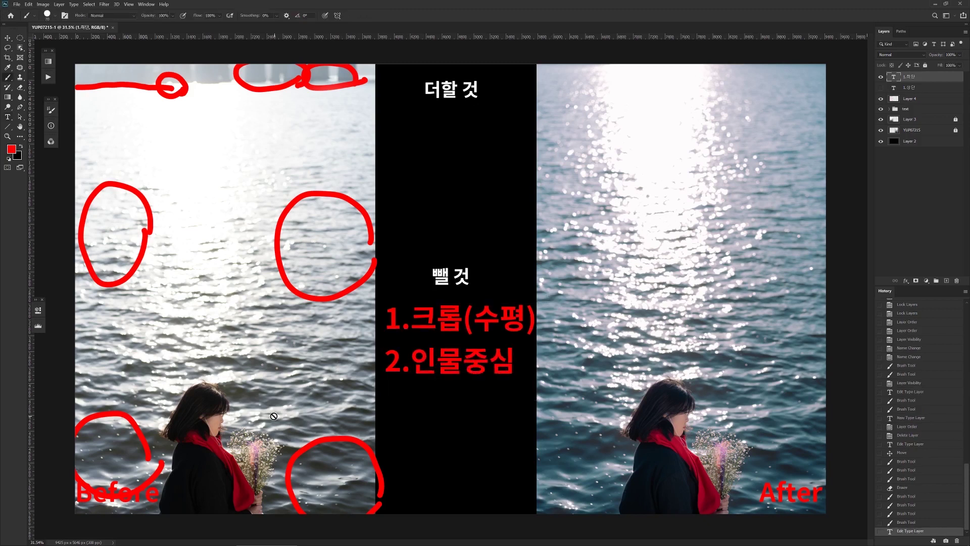
{"action": "left_click", "coordinate": [917, 87]}
{"action": "left_click", "coordinate": [920, 77]}
{"action": "left_click", "coordinate": [921, 101]}
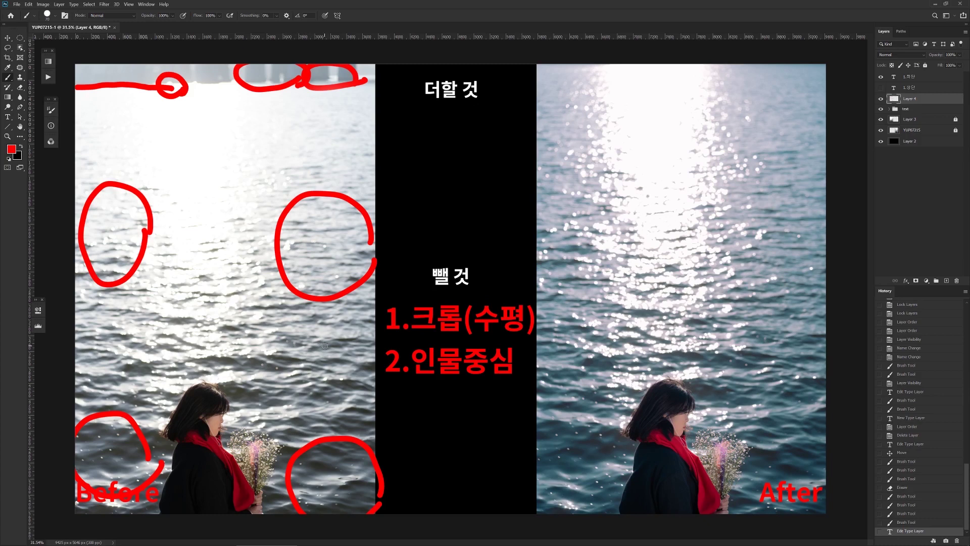
{"action": "mouse_move", "coordinate": [307, 339]}
{"action": "left_mouse_down"}
{"action": "mouse_move", "coordinate": [312, 363]}
{"action": "mouse_move", "coordinate": [325, 360]}
{"action": "mouse_move", "coordinate": [328, 377]}
{"action": "mouse_move", "coordinate": [350, 343]}
{"action": "mouse_move", "coordinate": [361, 346]}
{"action": "mouse_move", "coordinate": [369, 367]}
{"action": "left_mouse_up"}
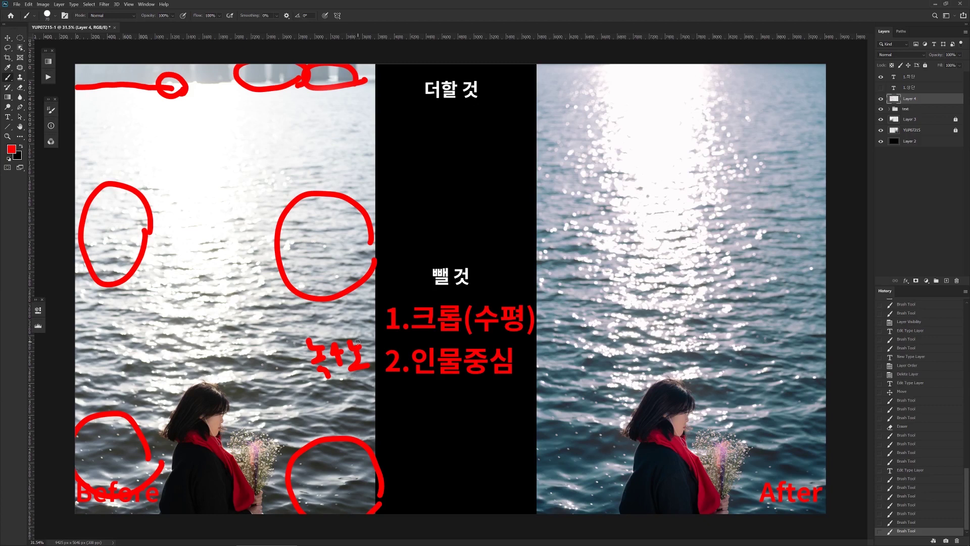
{"action": "mouse_move", "coordinate": [811, 454]}
{"action": "left_mouse_down"}
{"action": "mouse_move", "coordinate": [772, 459]}
{"action": "mouse_move", "coordinate": [784, 433]}
{"action": "mouse_move", "coordinate": [807, 434]}
{"action": "mouse_move", "coordinate": [814, 452]}
{"action": "left_mouse_up"}
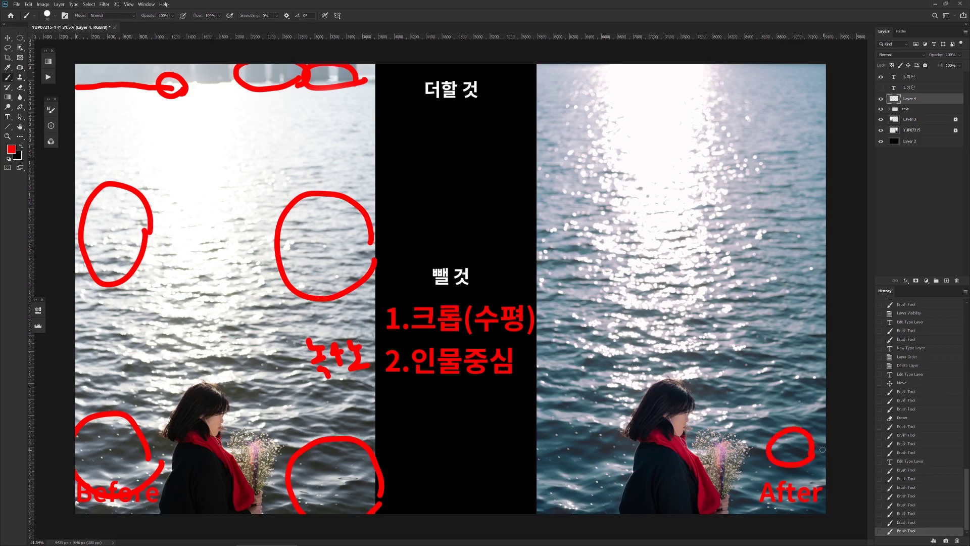
{"action": "mouse_move", "coordinate": [580, 206]}
{"action": "left_mouse_down"}
{"action": "mouse_move", "coordinate": [543, 211]}
{"action": "mouse_move", "coordinate": [558, 195]}
{"action": "mouse_move", "coordinate": [581, 208]}
{"action": "left_mouse_up"}
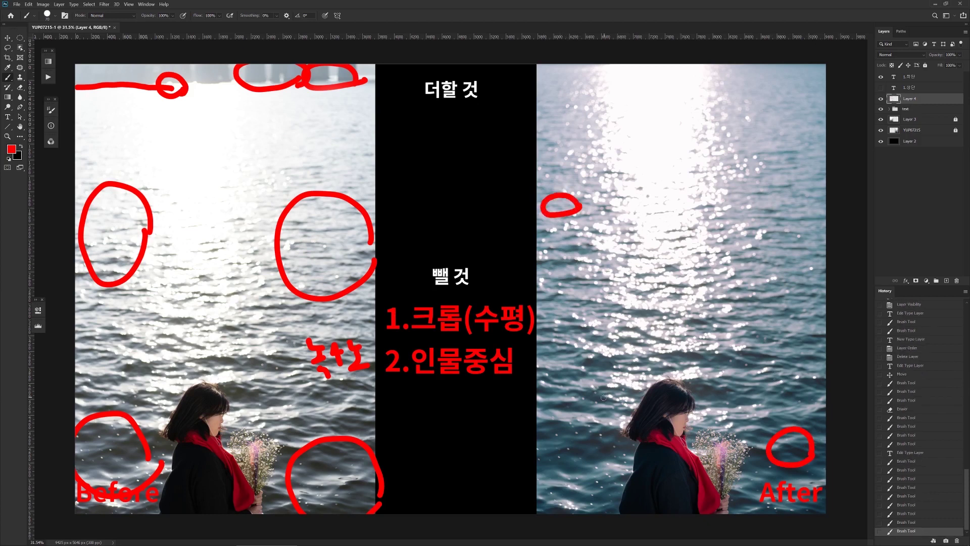
Step: Show the 1.상단 text layer under the 더할 것 heading and complete its text as "1.색상(파+보라)"
{"action": "left_click", "coordinate": [906, 88]}
{"action": "left_click", "coordinate": [882, 88]}
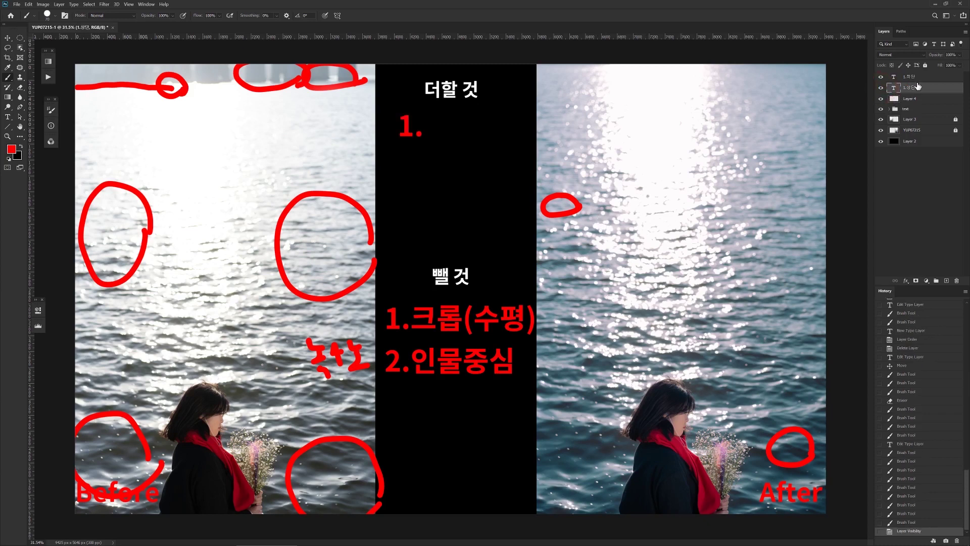
{"action": "key", "text": "t"}
{"action": "left_click", "coordinate": [424, 129]}
{"action": "type", "text": "t"}
{"action": "key", "text": "BackSpace"}
{"action": "type", "text": "tor"}
{"action": "key", "text": "BackSpace"}
{"action": "key", "text": "BackSpace"}
{"action": "type", "text": "ortkd"}
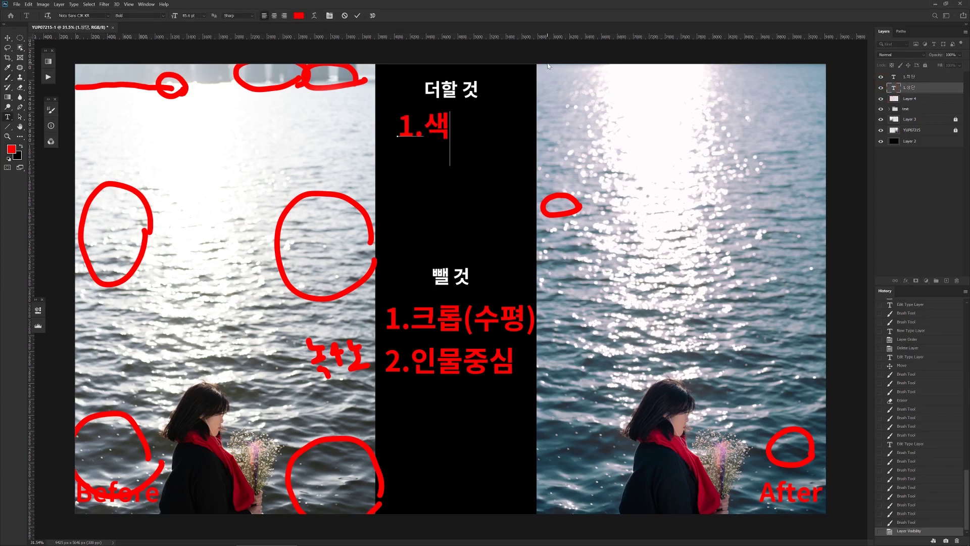
{"action": "type", "text": "(vk+"}
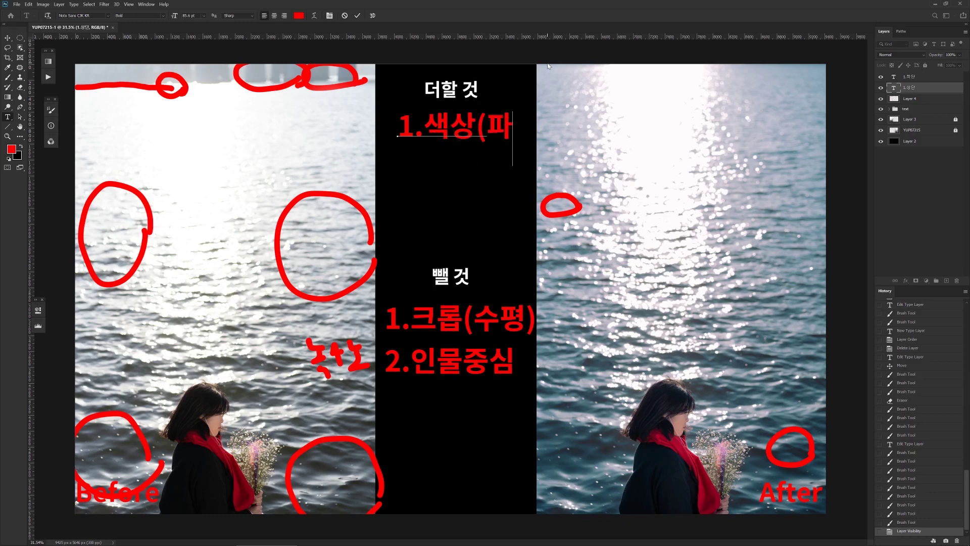
{"action": "type", "text": "qhf"}
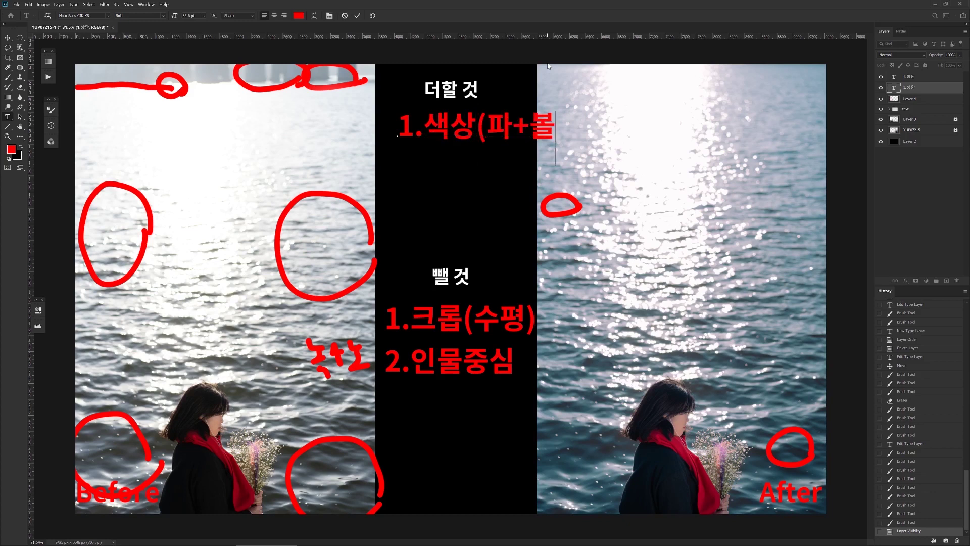
{"action": "type", "text": "k)"}
{"action": "key", "text": "ctrl+Return"}
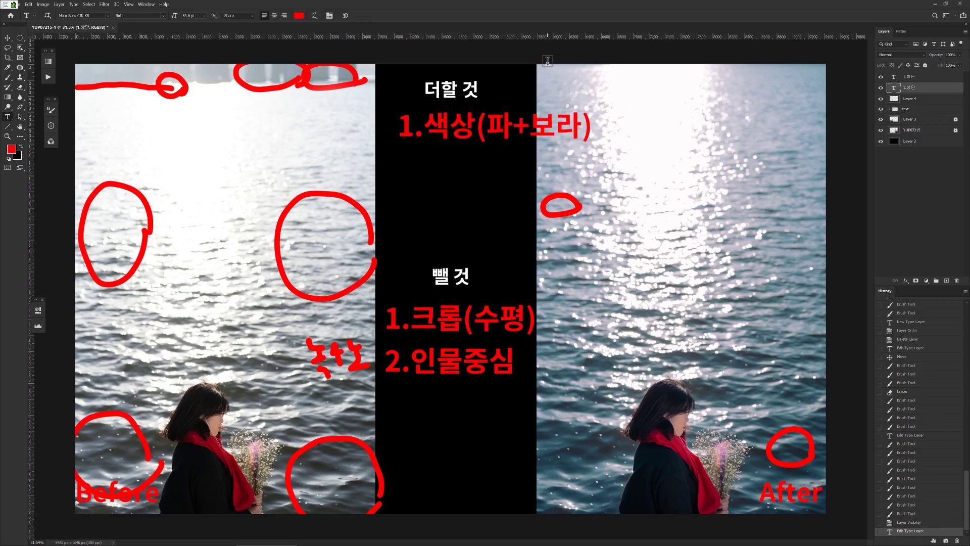
Step: Move the red "1.색상(파+보라)" text over the black middle column and scale it down to about 71% so it fits
{"action": "left_click_drag", "start_coordinate": [497, 130], "coordinate": [462, 130]}
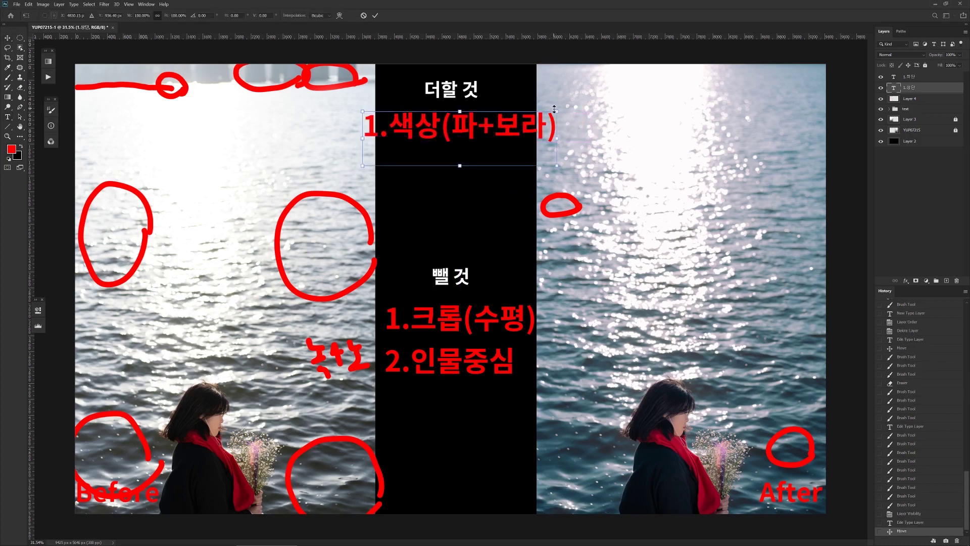
{"action": "left_click_drag", "start_coordinate": [529, 111], "coordinate": [512, 122]}
{"action": "key", "text": "Return"}
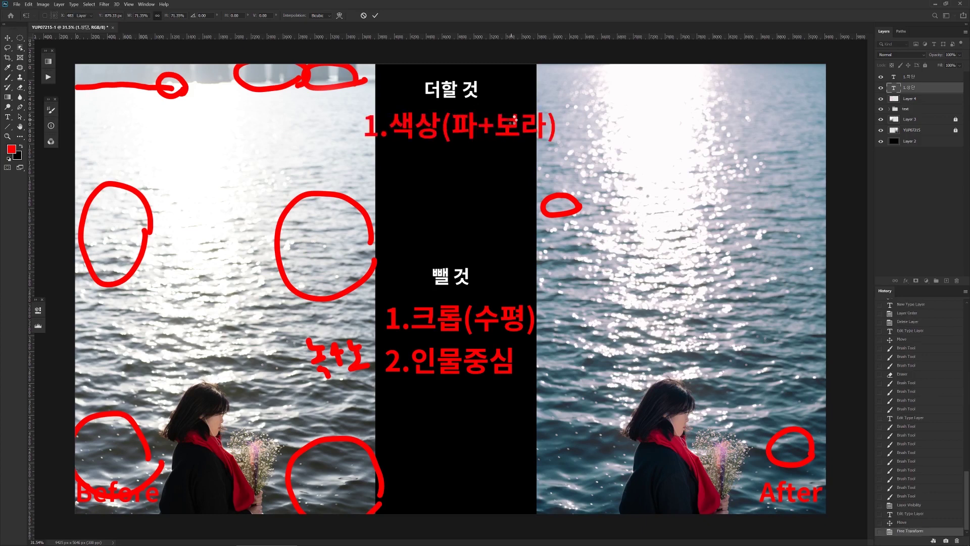
Step: On Layer 4, brush five red arrows on the Before photo's water pointing toward the woman from above and both sides
{"action": "left_click", "coordinate": [908, 100]}
{"action": "key", "text": "b"}
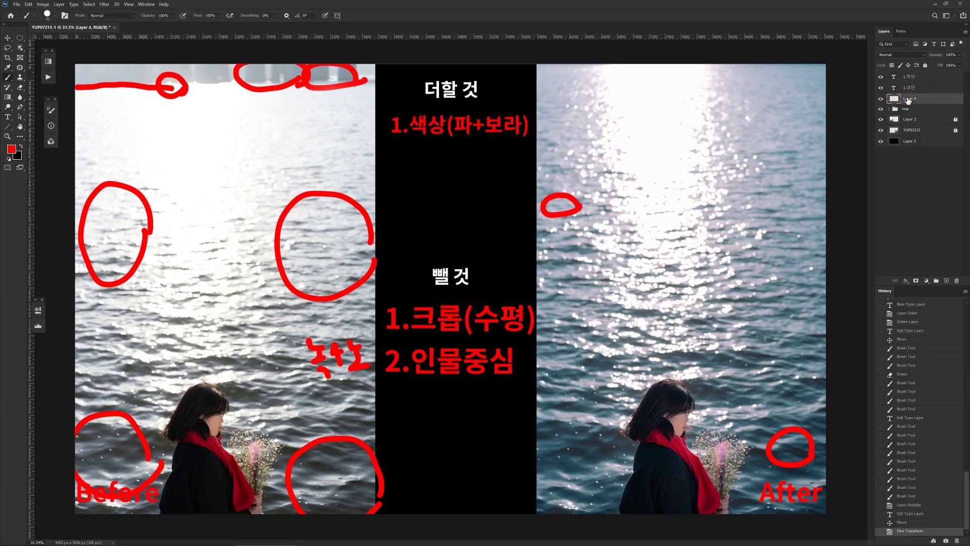
{"action": "mouse_move", "coordinate": [205, 260]}
{"action": "left_mouse_down"}
{"action": "mouse_move", "coordinate": [204, 344]}
{"action": "mouse_move", "coordinate": [188, 325]}
{"action": "mouse_move", "coordinate": [238, 320]}
{"action": "left_mouse_up"}
{"action": "mouse_move", "coordinate": [364, 393]}
{"action": "left_mouse_down"}
{"action": "mouse_move", "coordinate": [309, 424]}
{"action": "mouse_move", "coordinate": [311, 401]}
{"action": "mouse_move", "coordinate": [346, 430]}
{"action": "left_mouse_up"}
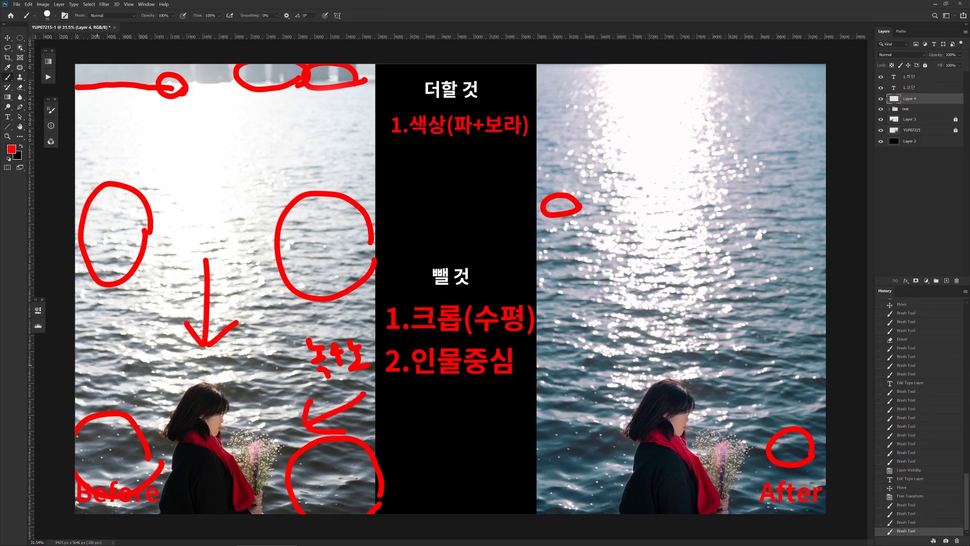
{"action": "left_click_drag", "start_coordinate": [86, 357], "coordinate": [135, 402]}
{"action": "left_click_drag", "start_coordinate": [134, 368], "coordinate": [135, 404]}
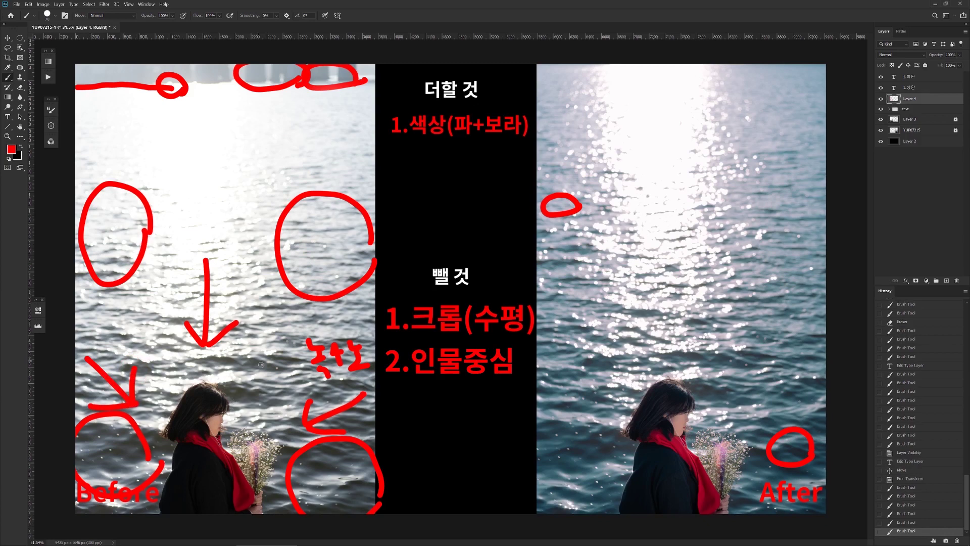
{"action": "mouse_move", "coordinate": [306, 334]}
{"action": "left_mouse_down"}
{"action": "mouse_move", "coordinate": [266, 384]}
{"action": "mouse_move", "coordinate": [255, 366]}
{"action": "mouse_move", "coordinate": [270, 389]}
{"action": "mouse_move", "coordinate": [298, 398]}
{"action": "left_mouse_up"}
{"action": "mouse_move", "coordinate": [135, 306]}
{"action": "left_mouse_down"}
{"action": "mouse_move", "coordinate": [159, 338]}
{"action": "mouse_move", "coordinate": [134, 341]}
{"action": "mouse_move", "coordinate": [163, 350]}
{"action": "left_mouse_up"}
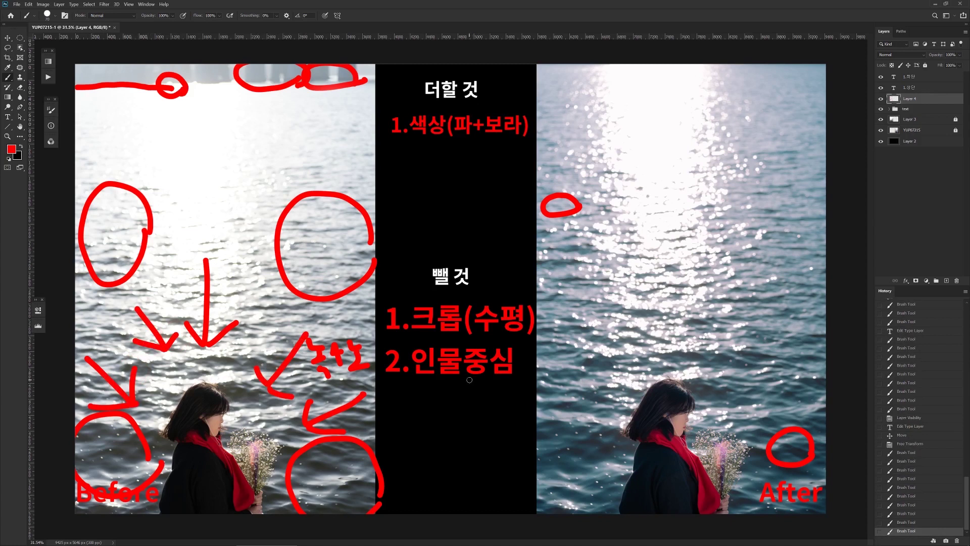
Step: Add the lines "2.비네팅" and "3. 어두움" below "1.색상(파+보라)" in the upper text layer
{"action": "key", "text": "t"}
{"action": "left_click", "coordinate": [527, 119]}
{"action": "key", "text": "Return"}
{"action": "type", "text": "2.비네팅"}
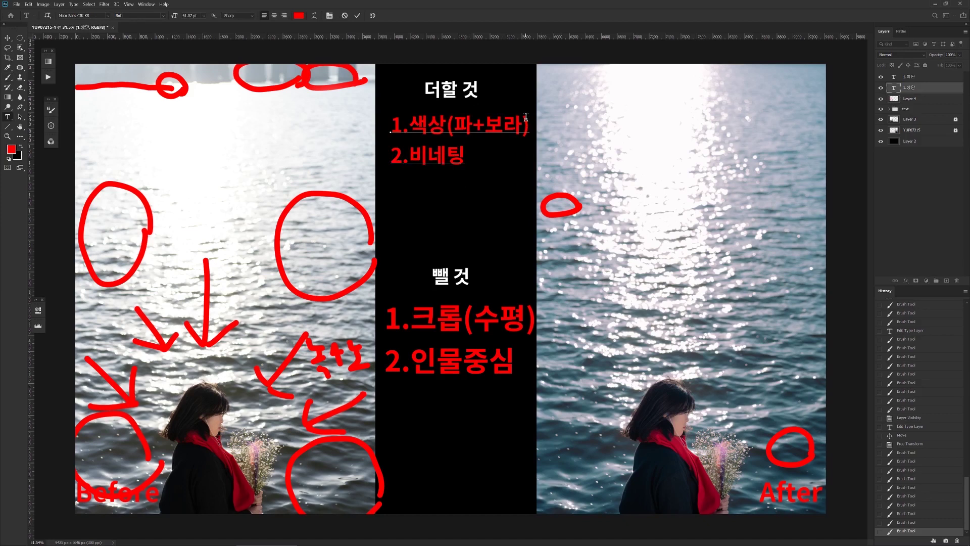
{"action": "key", "text": "Return"}
{"action": "type", "text": "3.  어두움"}
{"action": "key", "text": "ctrl+Return"}
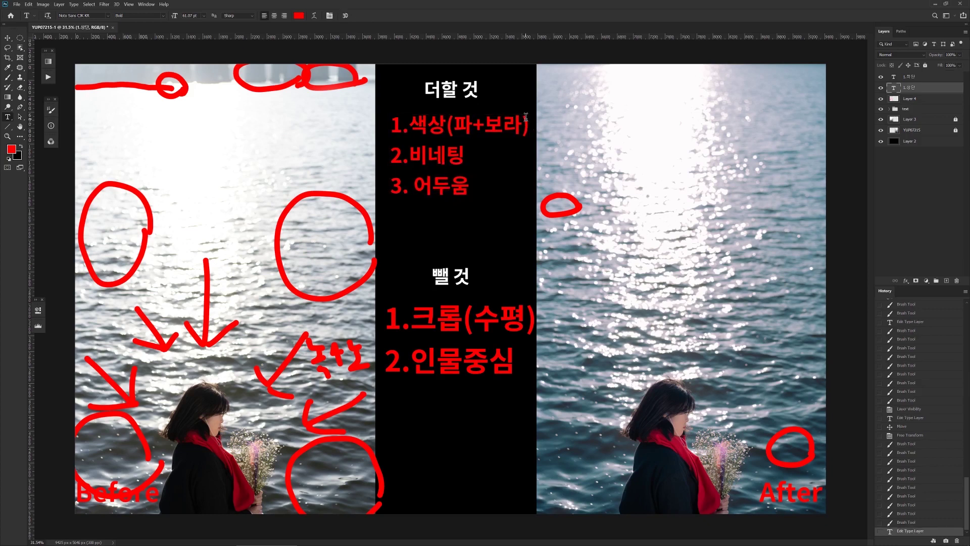
Step: On Layer 4, handwrite "한강" with a down arrow on the bright water and "인" with an up arrow above the woman's head
{"action": "key", "text": "b"}
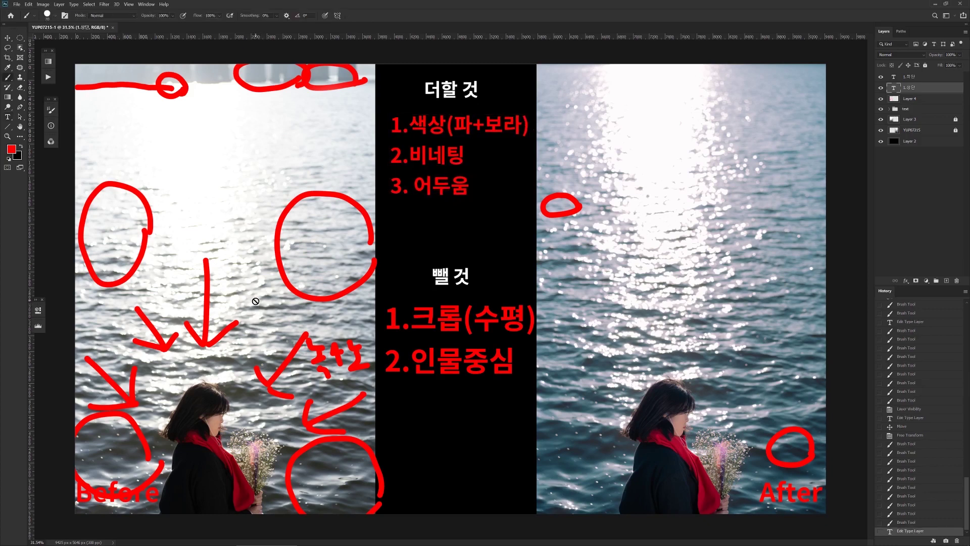
{"action": "left_click", "coordinate": [910, 99]}
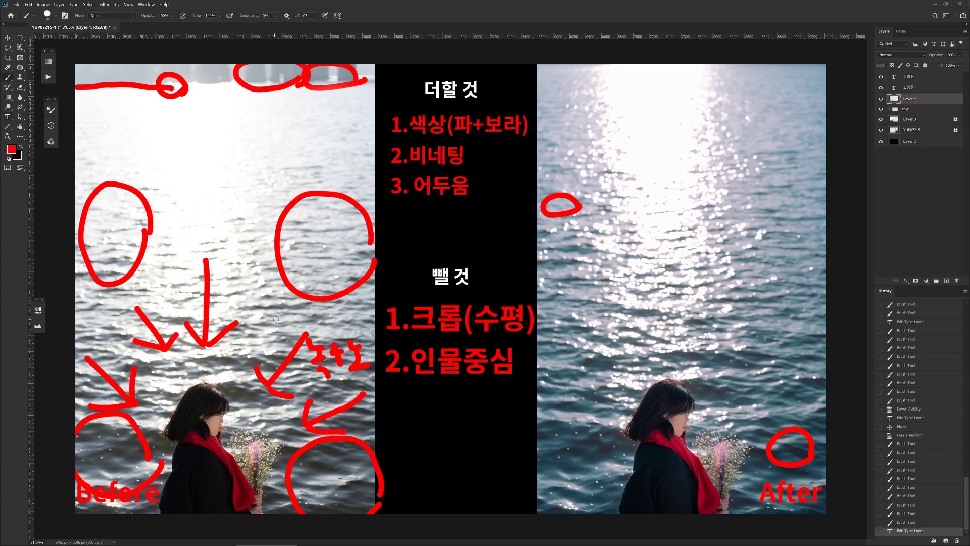
{"action": "mouse_move", "coordinate": [207, 150]}
{"action": "left_mouse_down"}
{"action": "mouse_move", "coordinate": [214, 173]}
{"action": "mouse_move", "coordinate": [242, 168]}
{"action": "mouse_move", "coordinate": [229, 187]}
{"action": "mouse_move", "coordinate": [244, 191]}
{"action": "left_mouse_up"}
{"action": "mouse_move", "coordinate": [242, 154]}
{"action": "left_mouse_down"}
{"action": "mouse_move", "coordinate": [257, 173]}
{"action": "mouse_move", "coordinate": [274, 157]}
{"action": "mouse_move", "coordinate": [272, 178]}
{"action": "left_mouse_up"}
{"action": "mouse_move", "coordinate": [298, 144]}
{"action": "left_mouse_down"}
{"action": "mouse_move", "coordinate": [289, 173]}
{"action": "mouse_move", "coordinate": [325, 163]}
{"action": "left_mouse_up"}
{"action": "mouse_move", "coordinate": [215, 357]}
{"action": "left_mouse_down"}
{"action": "mouse_move", "coordinate": [221, 382]}
{"action": "mouse_move", "coordinate": [259, 379]}
{"action": "mouse_move", "coordinate": [242, 343]}
{"action": "mouse_move", "coordinate": [270, 347]}
{"action": "left_mouse_up"}
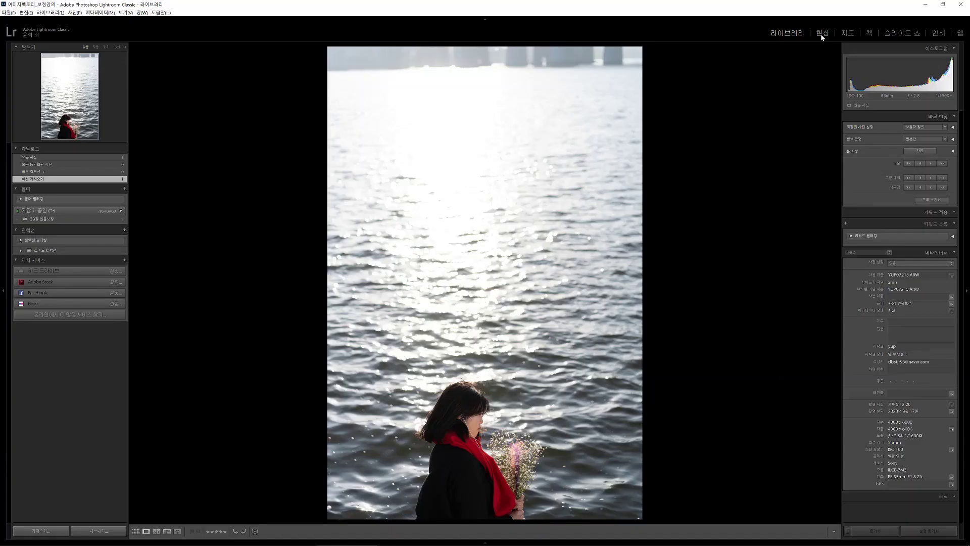
Step: In Lightroom Classic's Develop module, straighten the photo by 1.30 along the far waterline and apply the crop
{"action": "left_click", "coordinate": [822, 33]}
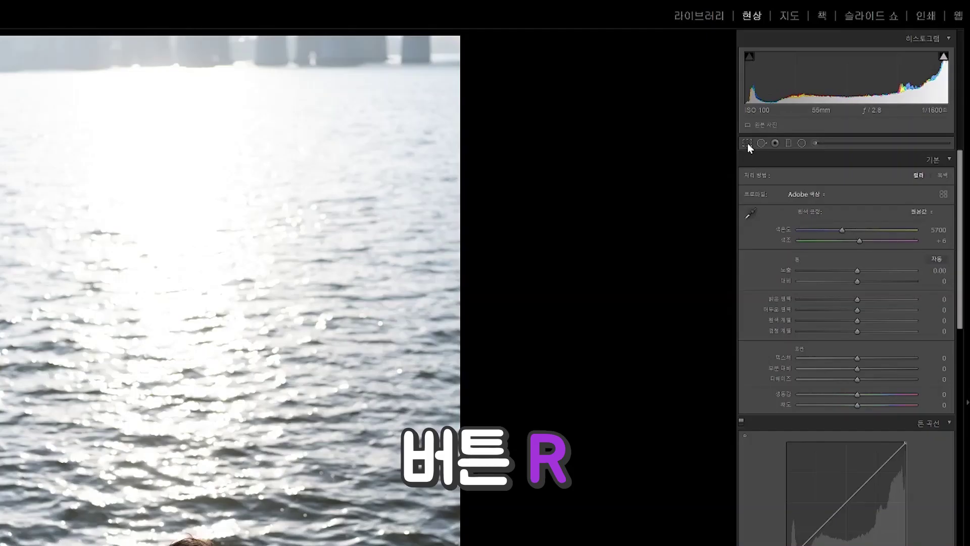
{"action": "left_click", "coordinate": [748, 144]}
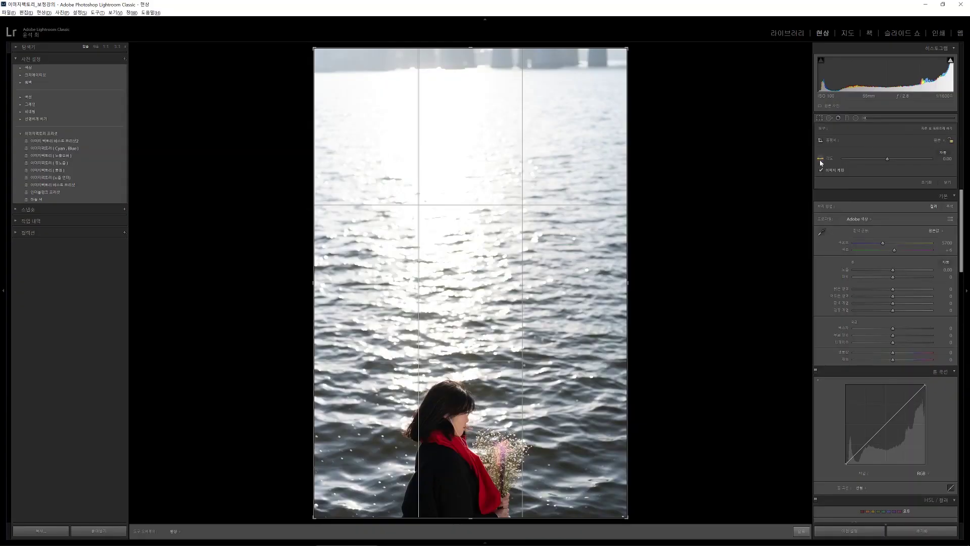
{"action": "left_click", "coordinate": [821, 161]}
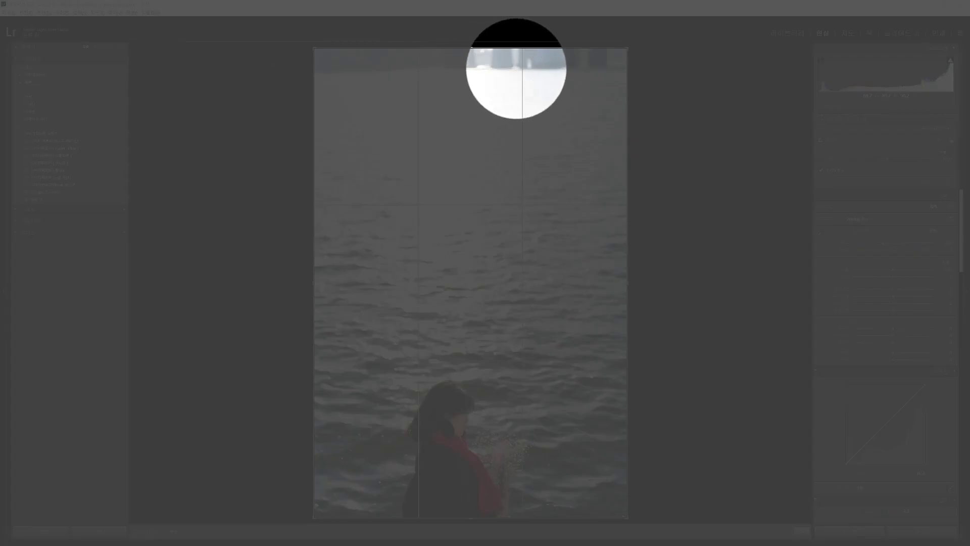
{"action": "left_click_drag", "start_coordinate": [516, 69], "coordinate": [618, 70]}
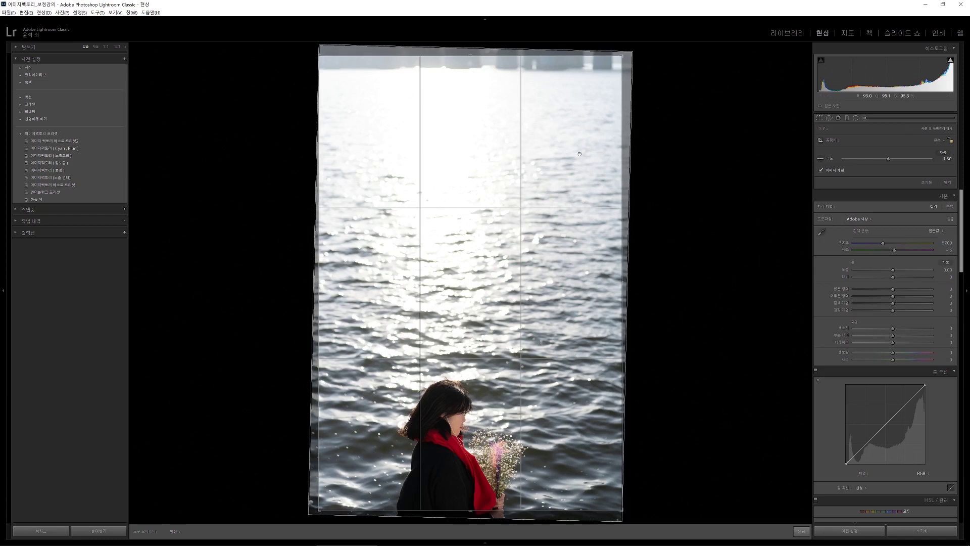
{"action": "key", "text": "Return"}
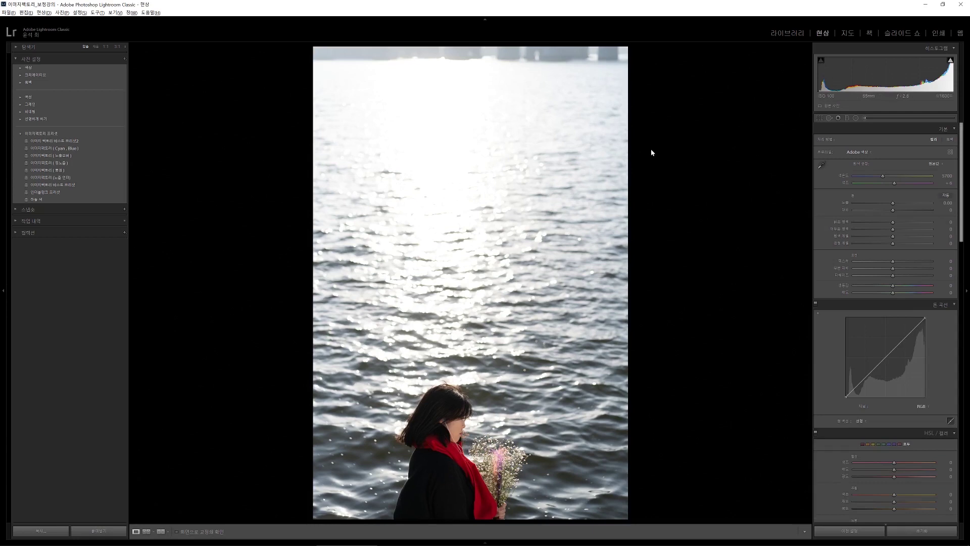
Step: Back in Photoshop, circle the "1.크롭(수평)" note and the bridge piers at the upper right of the Before photo in red
{"action": "key", "text": "alt+Tab"}
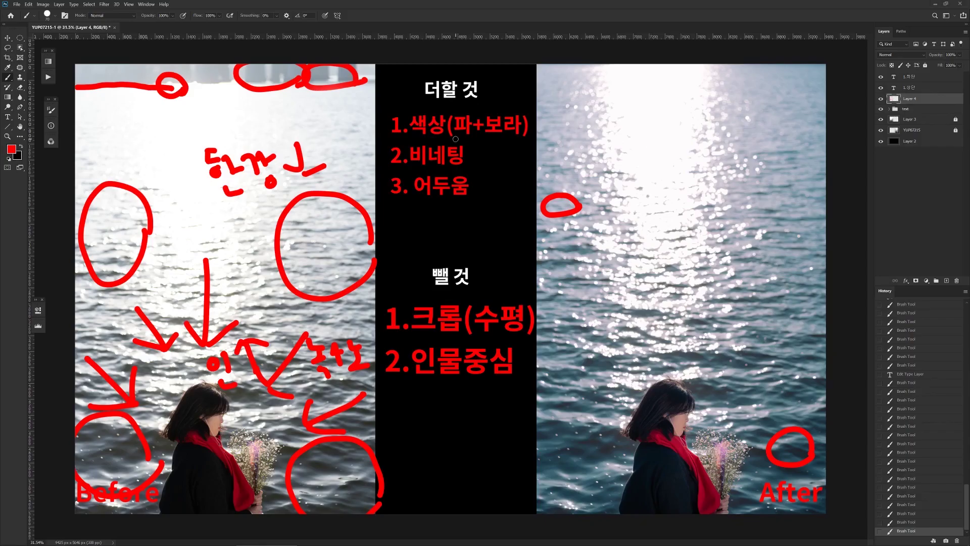
{"action": "mouse_move", "coordinate": [520, 331]}
{"action": "left_mouse_down"}
{"action": "mouse_move", "coordinate": [425, 339]}
{"action": "mouse_move", "coordinate": [404, 305]}
{"action": "mouse_move", "coordinate": [507, 302]}
{"action": "mouse_move", "coordinate": [523, 327]}
{"action": "mouse_move", "coordinate": [422, 383]}
{"action": "mouse_move", "coordinate": [391, 366]}
{"action": "mouse_move", "coordinate": [447, 340]}
{"action": "mouse_move", "coordinate": [515, 375]}
{"action": "left_mouse_up"}
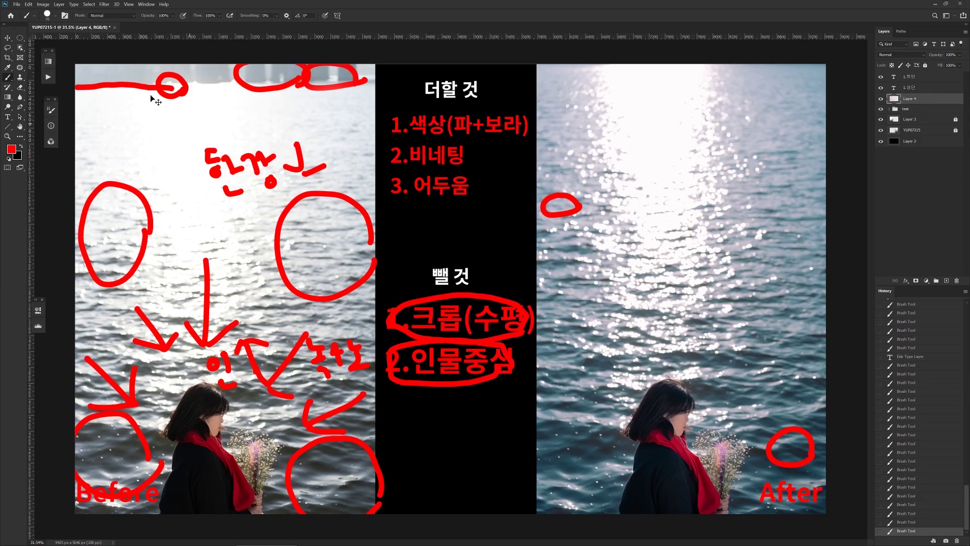
{"action": "key", "text": "ctrl+z"}
{"action": "mouse_move", "coordinate": [365, 91]}
{"action": "left_mouse_down"}
{"action": "mouse_move", "coordinate": [200, 104]}
{"action": "mouse_move", "coordinate": [283, 65]}
{"action": "mouse_move", "coordinate": [372, 87]}
{"action": "mouse_move", "coordinate": [356, 99]}
{"action": "left_mouse_up"}
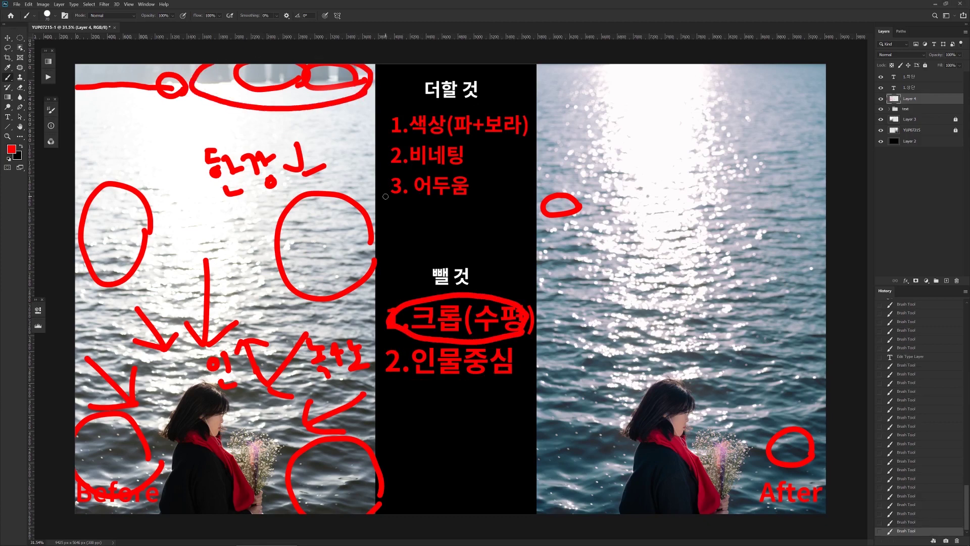
Step: In Lightroom Classic, crop the top of the photo down to the waterline to cut off the bridge piers
{"action": "key", "text": "alt+Tab"}
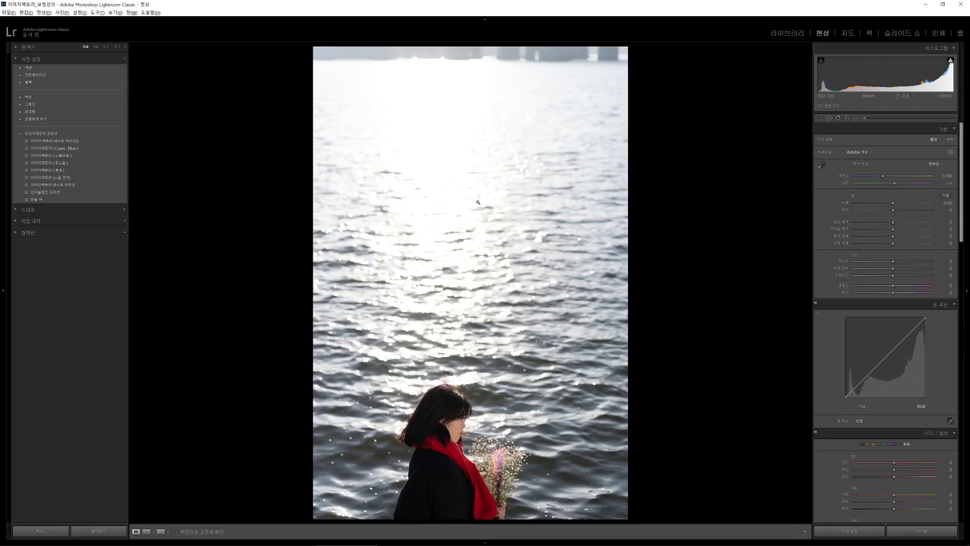
{"action": "left_click", "coordinate": [819, 120]}
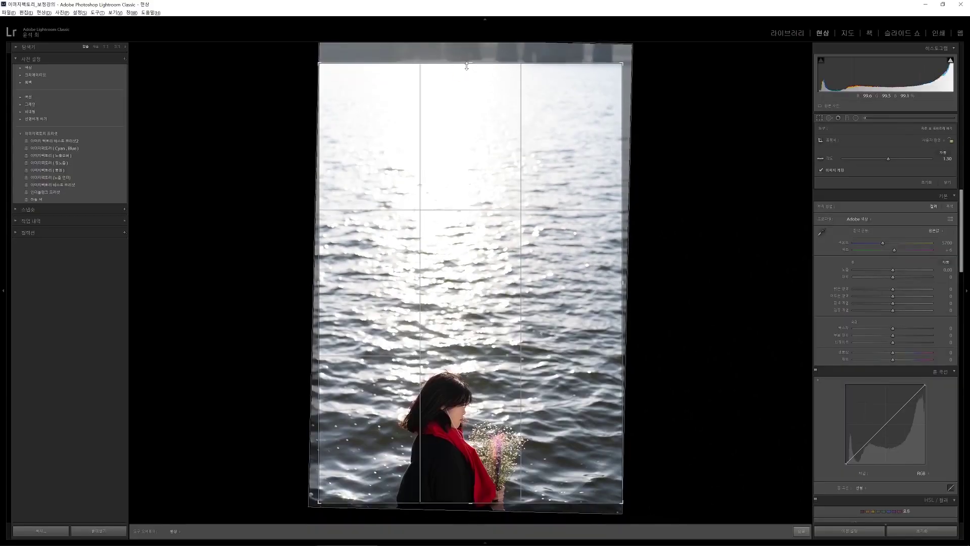
{"action": "key", "text": "Return"}
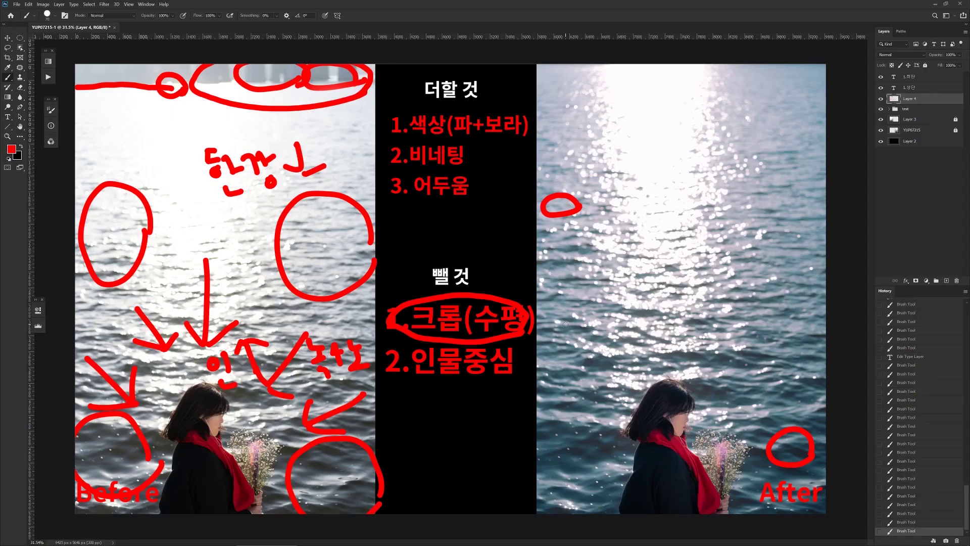
Step: In Photoshop, paint a solid red dot inside each of the two lower corner circles on the Before photo
{"action": "mouse_move", "coordinate": [331, 479]}
{"action": "left_mouse_down"}
{"action": "mouse_move", "coordinate": [321, 468]}
{"action": "mouse_move", "coordinate": [342, 481]}
{"action": "left_mouse_up"}
{"action": "left_click_drag", "start_coordinate": [107, 444], "coordinate": [109, 450]}
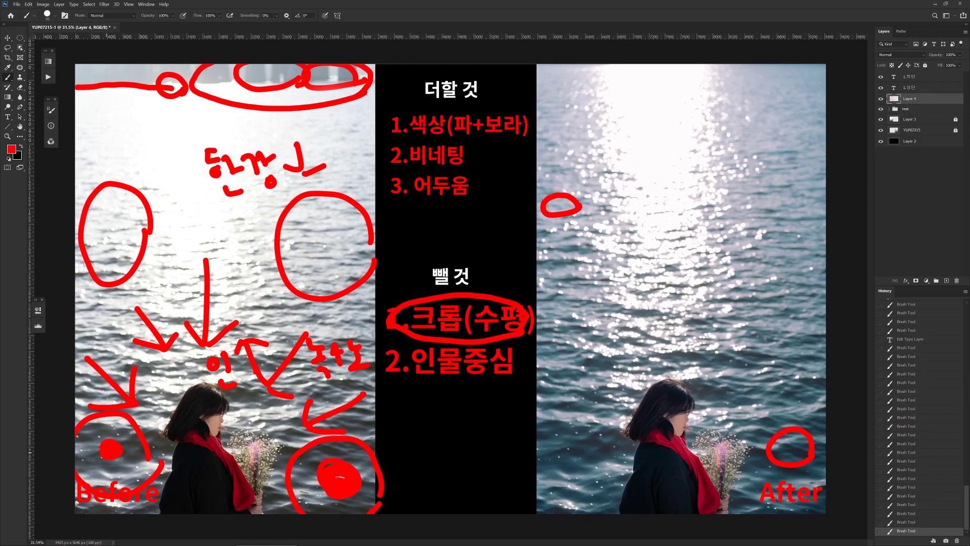
Step: In Lightroom Classic, crop in the photo's right edge to place the woman nearer the center, and apply the crop
{"action": "key", "text": "alt+Tab"}
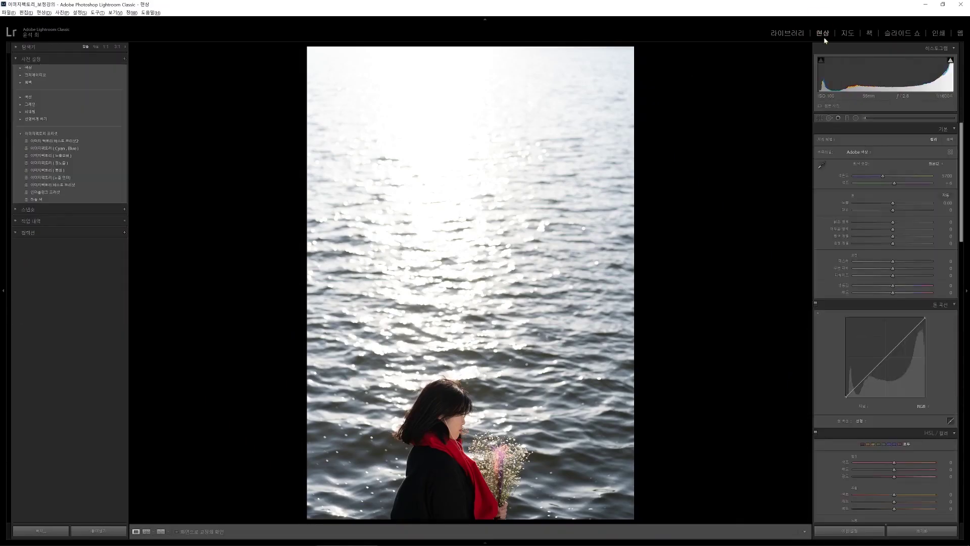
{"action": "key", "text": "r"}
{"action": "left_click_drag", "start_coordinate": [622, 284], "coordinate": [614, 284]}
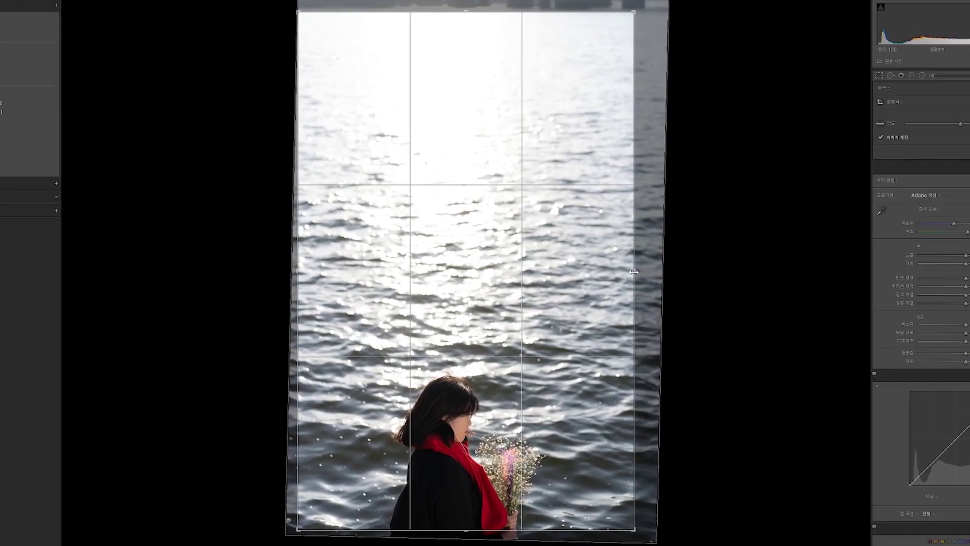
{"action": "left_click_drag", "start_coordinate": [627, 277], "coordinate": [628, 272]}
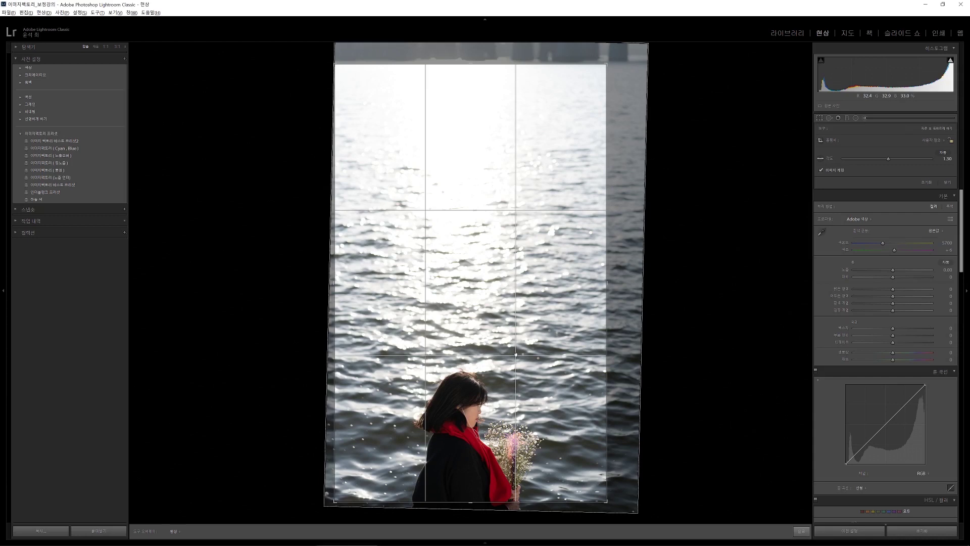
{"action": "key", "text": "Return"}
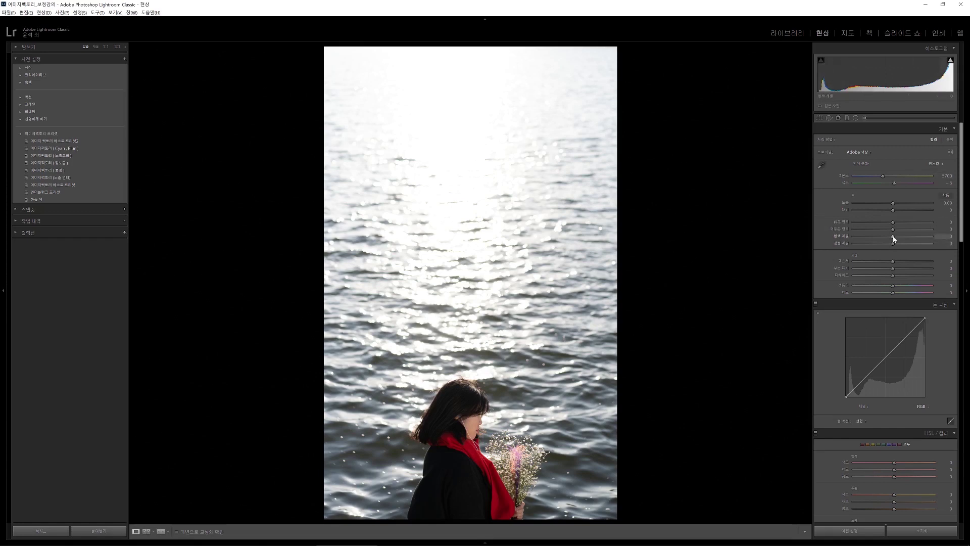
Step: Try Whites at -100 with the clipping preview and Highlights at -100, and undo both adjustments
{"action": "key", "text": "alt"}
{"action": "mouse_move", "coordinate": [893, 237]}
{"action": "left_mouse_down"}
{"action": "mouse_move", "coordinate": [855, 236]}
{"action": "mouse_move", "coordinate": [879, 237]}
{"action": "left_mouse_up"}
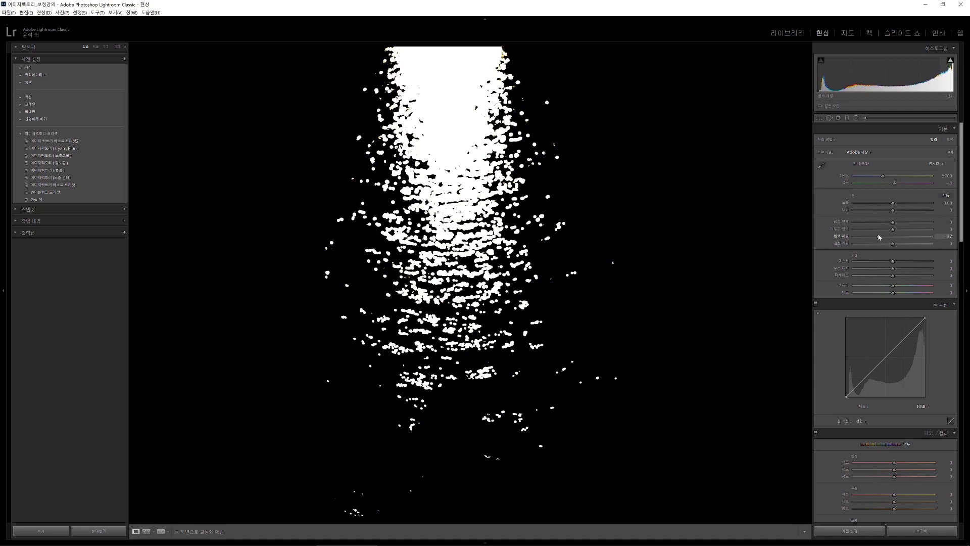
{"action": "left_click_drag", "start_coordinate": [878, 237], "coordinate": [787, 231]}
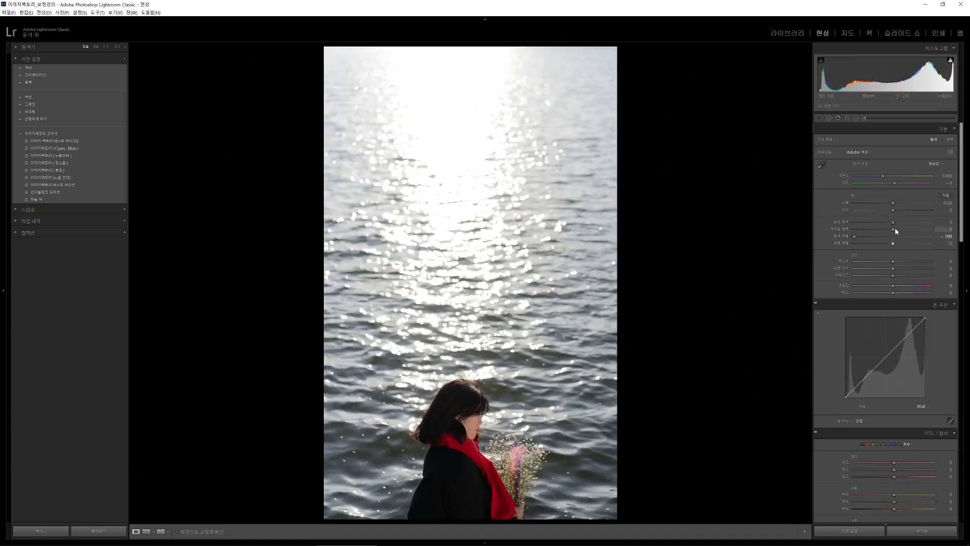
{"action": "left_click_drag", "start_coordinate": [854, 224], "coordinate": [875, 225]}
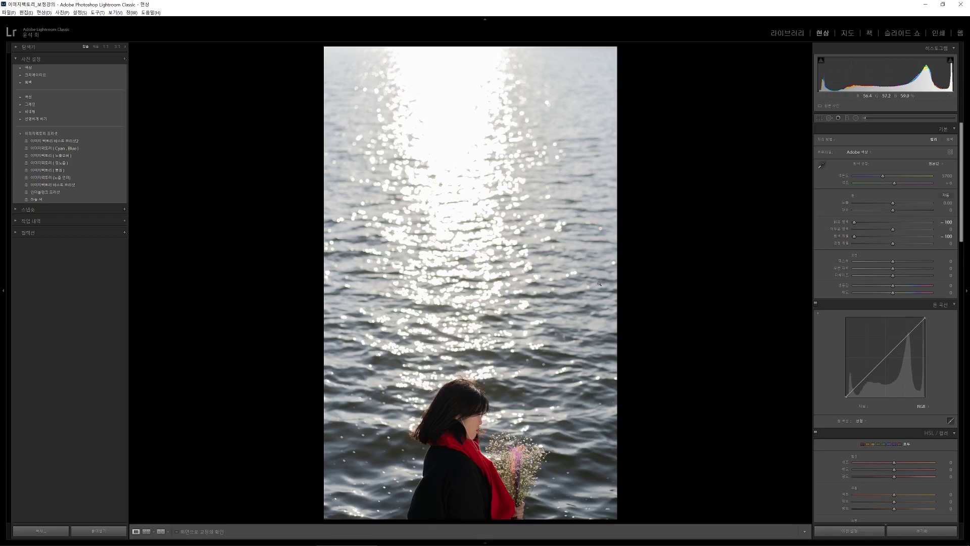
{"action": "key", "text": "ctrl+z"}
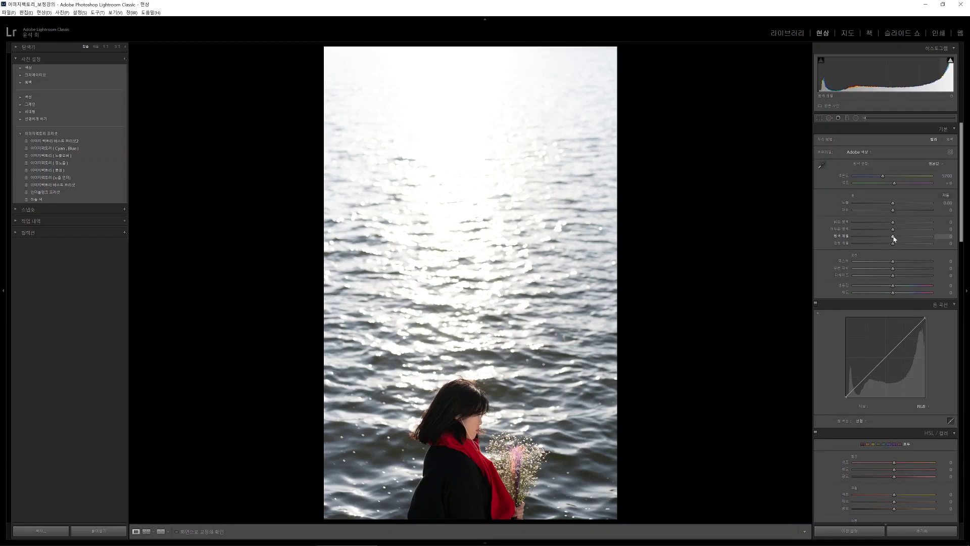
Step: Lower Whites to -76, checking the sparkles on the bright water up close
{"action": "left_click_drag", "start_coordinate": [894, 238], "coordinate": [867, 237]}
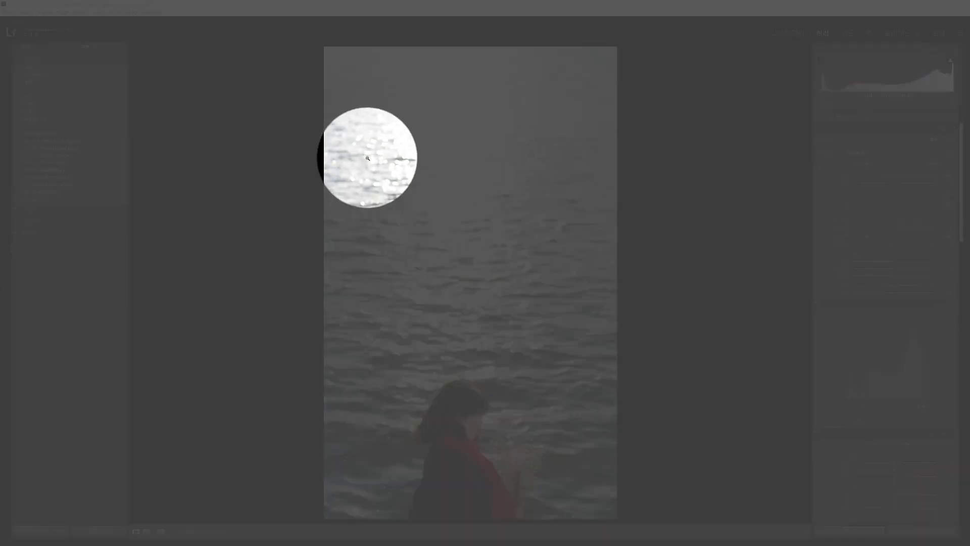
{"action": "left_click", "coordinate": [367, 145]}
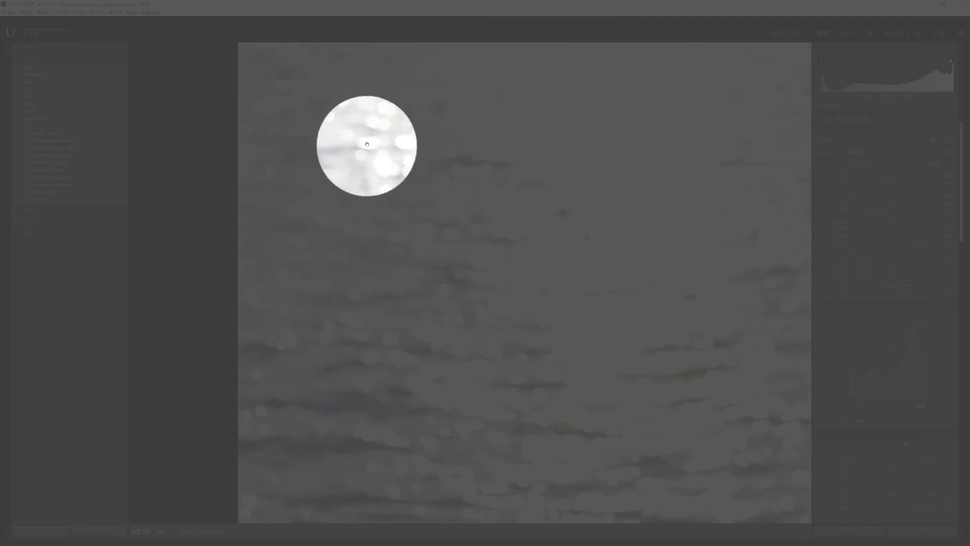
{"action": "left_click", "coordinate": [404, 126]}
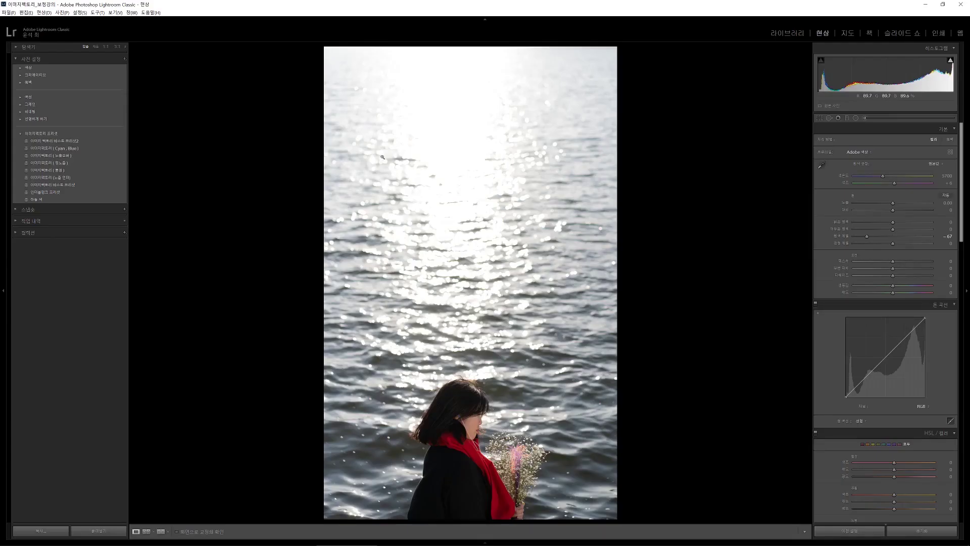
{"action": "left_click_drag", "start_coordinate": [867, 236], "coordinate": [862, 237]}
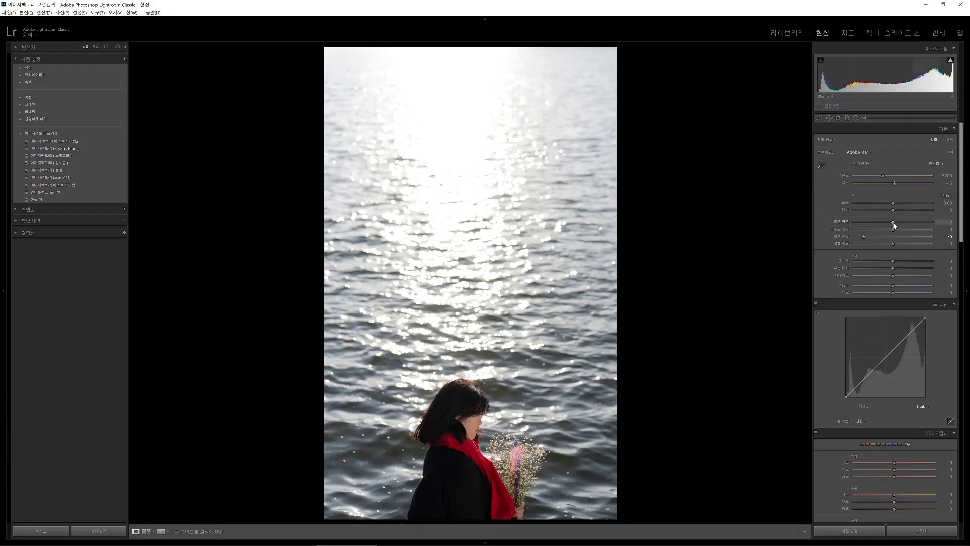
Step: Set Highlights to -80, trying -100 along the way
{"action": "left_click_drag", "start_coordinate": [893, 223], "coordinate": [860, 223]}
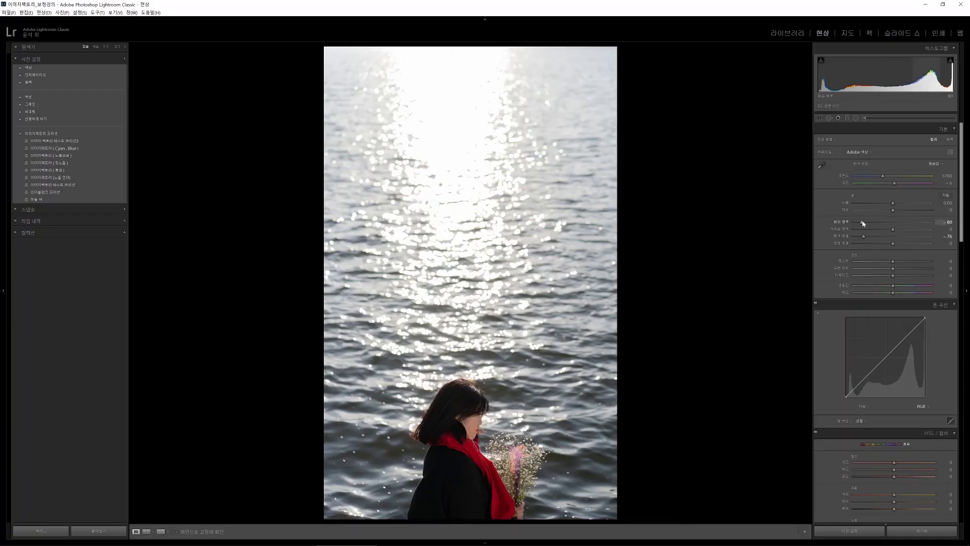
{"action": "left_click_drag", "start_coordinate": [863, 223], "coordinate": [854, 223]}
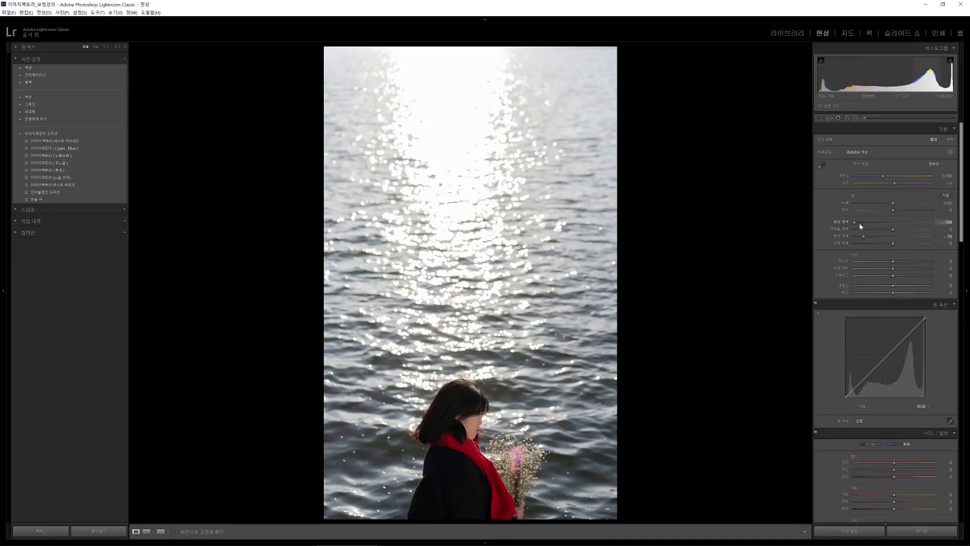
{"action": "left_click", "coordinate": [861, 222]}
{"action": "left_click_drag", "start_coordinate": [861, 223], "coordinate": [862, 223]}
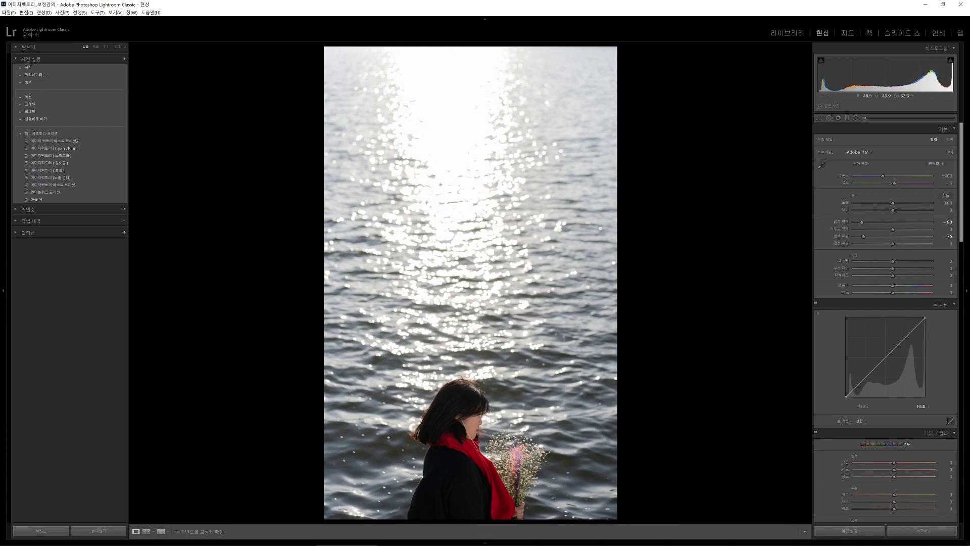
Step: Set Blacks to +10 after checking the woman's dark coat up close and trying +100
{"action": "left_click", "coordinate": [571, 472]}
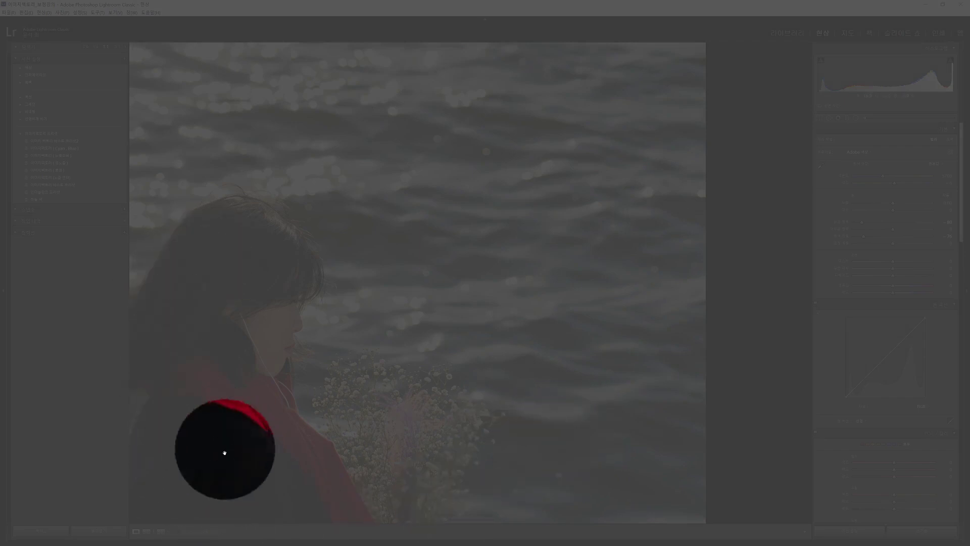
{"action": "left_click", "coordinate": [205, 439]}
{"action": "key", "text": "shift"}
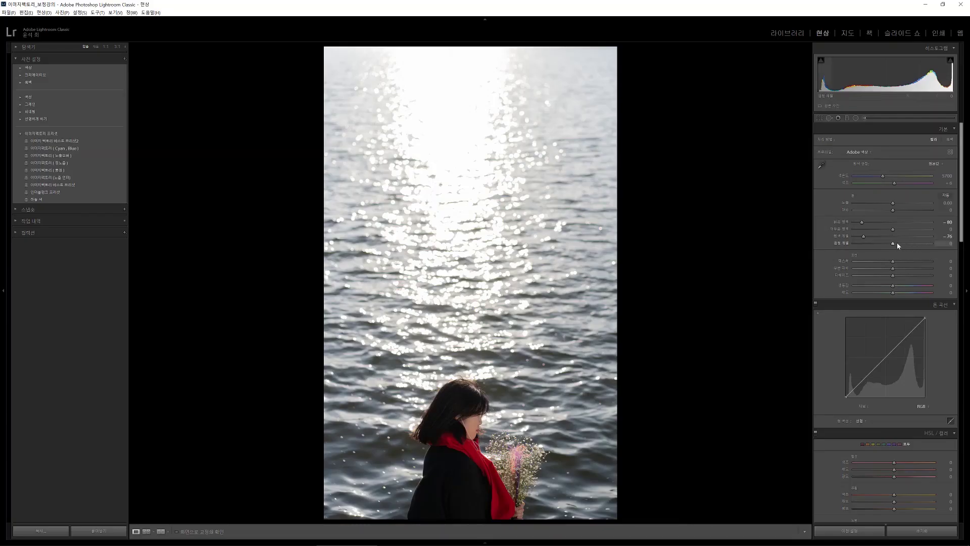
{"action": "left_click_drag", "start_coordinate": [896, 242], "coordinate": [949, 246]}
{"action": "left_click", "coordinate": [948, 244]}
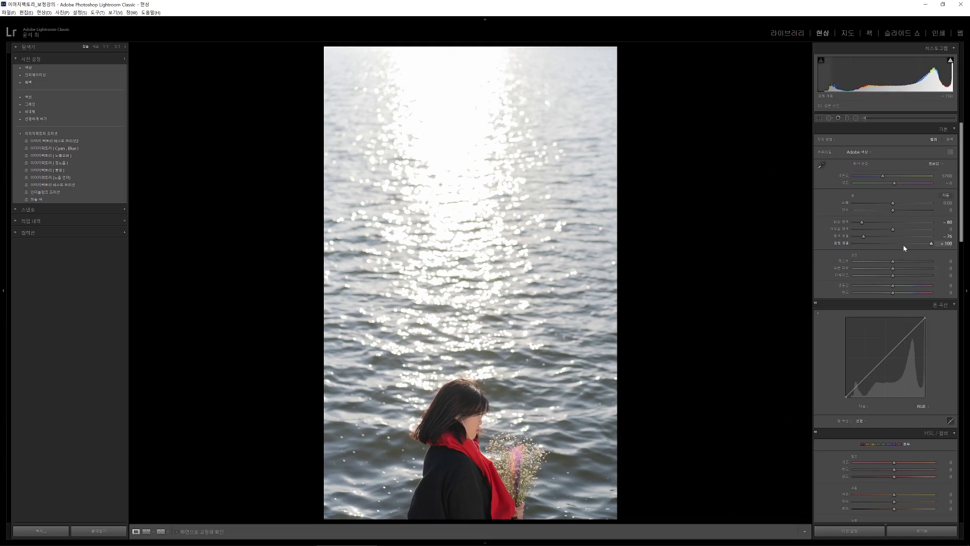
{"action": "left_click_drag", "start_coordinate": [900, 247], "coordinate": [892, 247]}
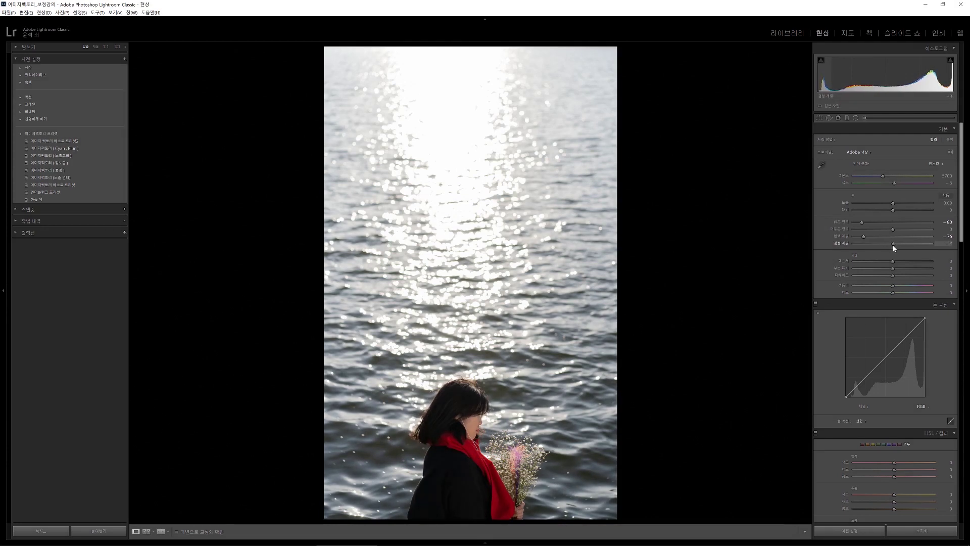
{"action": "left_click_drag", "start_coordinate": [894, 247], "coordinate": [897, 246]}
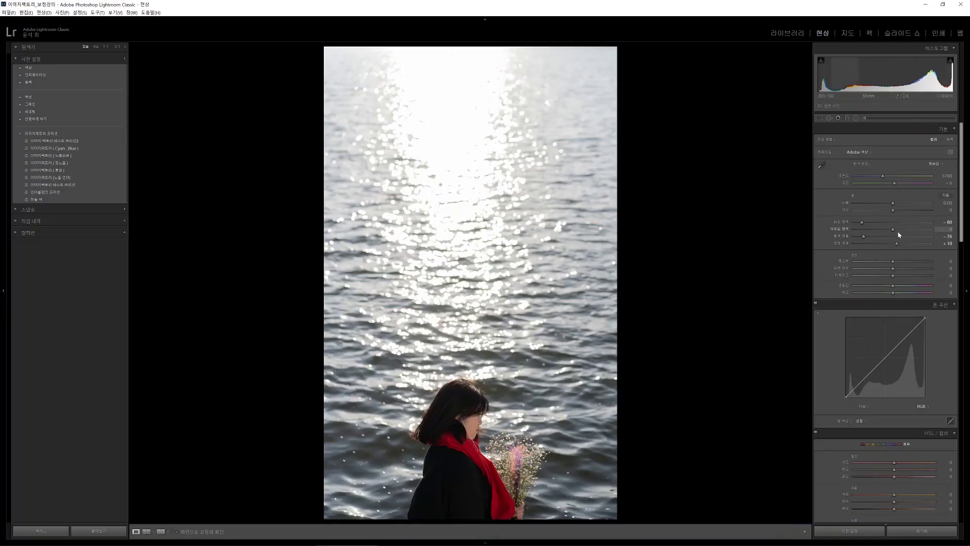
Step: Try Shadows at +100 and undo the adjustment
{"action": "left_click_drag", "start_coordinate": [894, 231], "coordinate": [938, 228]}
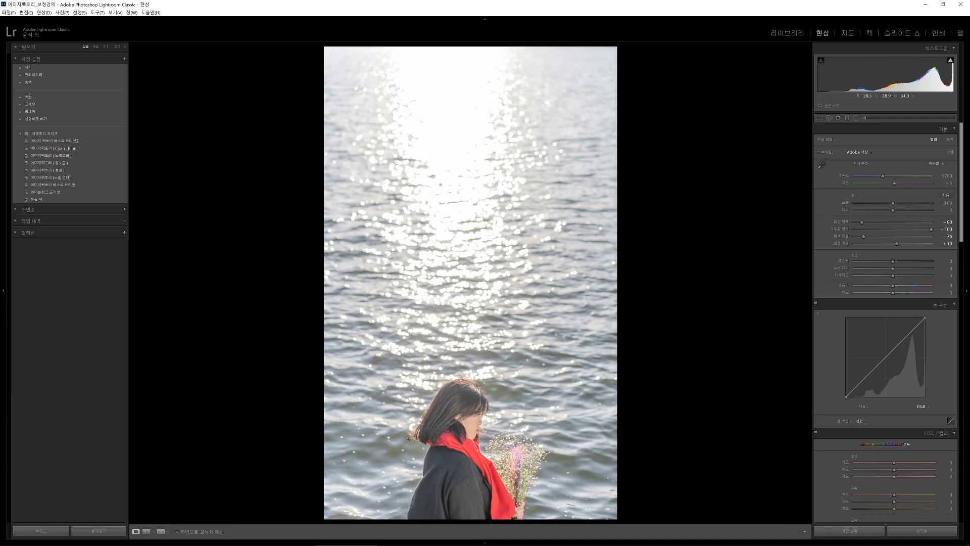
{"action": "key", "text": "ctrl+z"}
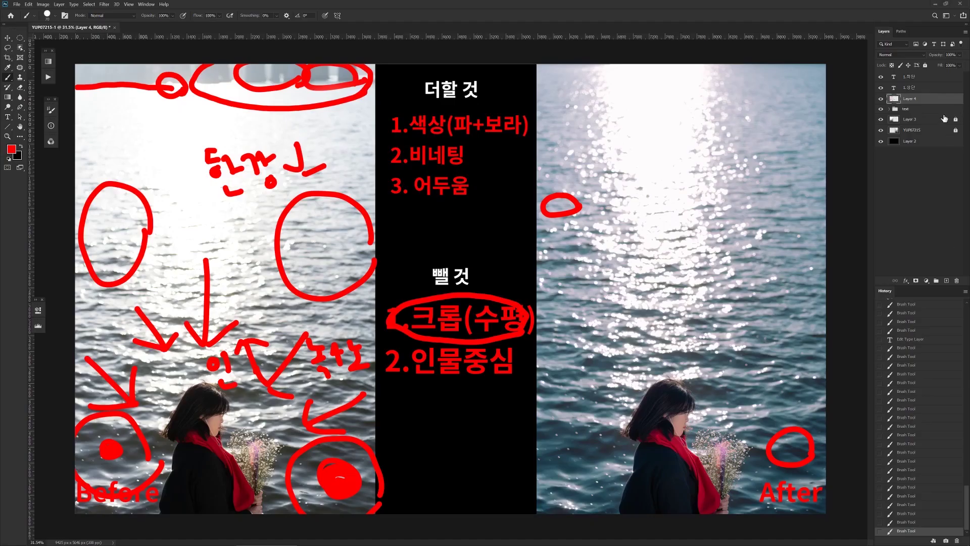
Step: In Photoshop, replace the annotation layer with an empty one and handwrite 윤슬 in red near the top of the Before photo
{"action": "key", "text": "Delete"}
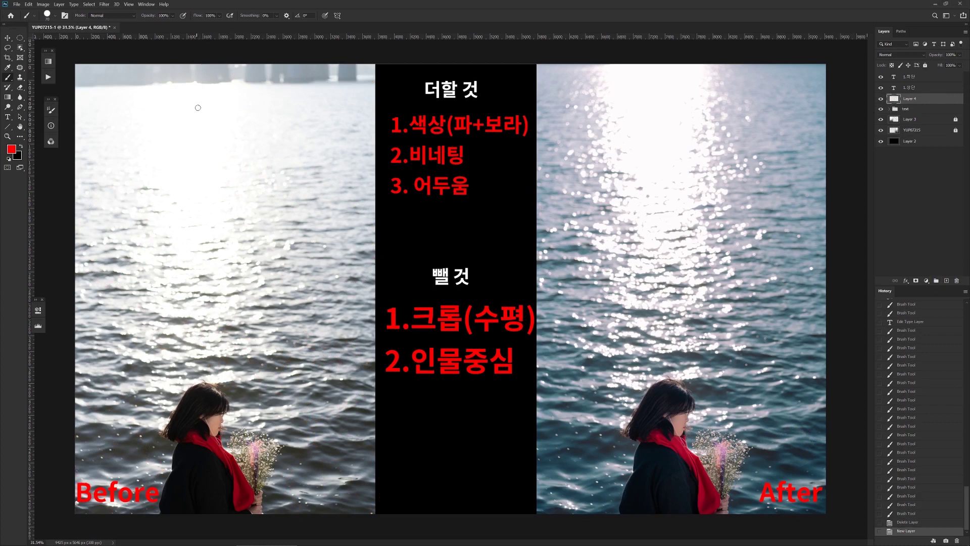
{"action": "mouse_move", "coordinate": [216, 134]}
{"action": "left_mouse_down"}
{"action": "mouse_move", "coordinate": [198, 161]}
{"action": "mouse_move", "coordinate": [239, 168]}
{"action": "left_mouse_up"}
{"action": "left_click_drag", "start_coordinate": [174, 104], "coordinate": [182, 124]}
{"action": "left_click_drag", "start_coordinate": [178, 126], "coordinate": [187, 151]}
{"action": "mouse_move", "coordinate": [190, 96]}
{"action": "left_mouse_down"}
{"action": "mouse_move", "coordinate": [190, 112]}
{"action": "mouse_move", "coordinate": [207, 108]}
{"action": "mouse_move", "coordinate": [197, 130]}
{"action": "mouse_move", "coordinate": [208, 156]}
{"action": "left_mouse_up"}
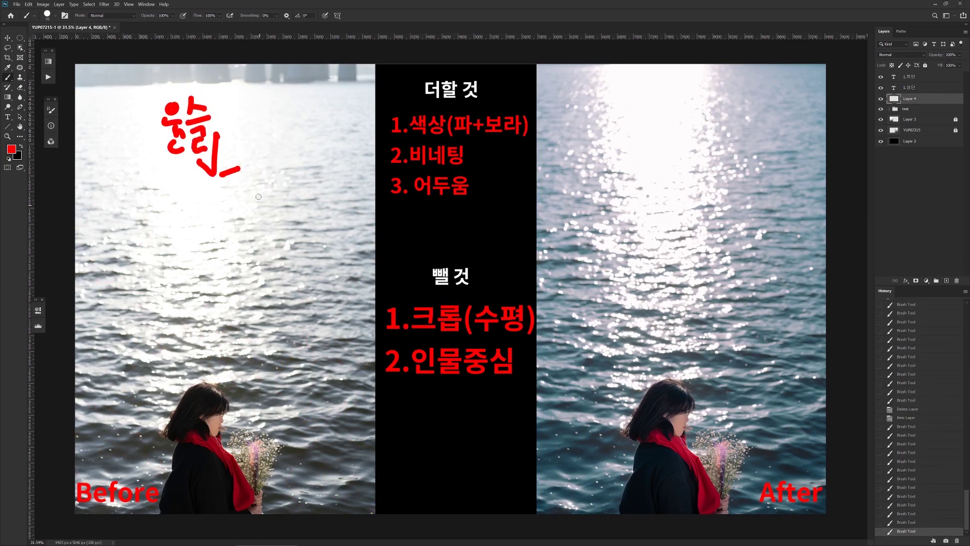
Step: Handwrite 밝기 in red beside 윤슬, and circle a patch of water at the right edge of the Before photo, level with the woman's head
{"action": "mouse_move", "coordinate": [235, 98]}
{"action": "left_mouse_down"}
{"action": "mouse_move", "coordinate": [249, 114]}
{"action": "mouse_move", "coordinate": [247, 104]}
{"action": "mouse_move", "coordinate": [272, 113]}
{"action": "left_mouse_up"}
{"action": "left_click_drag", "start_coordinate": [252, 131], "coordinate": [266, 151]}
{"action": "mouse_move", "coordinate": [276, 112]}
{"action": "left_mouse_down"}
{"action": "mouse_move", "coordinate": [290, 115]}
{"action": "mouse_move", "coordinate": [286, 140]}
{"action": "left_mouse_up"}
{"action": "left_click_drag", "start_coordinate": [301, 106], "coordinate": [312, 152]}
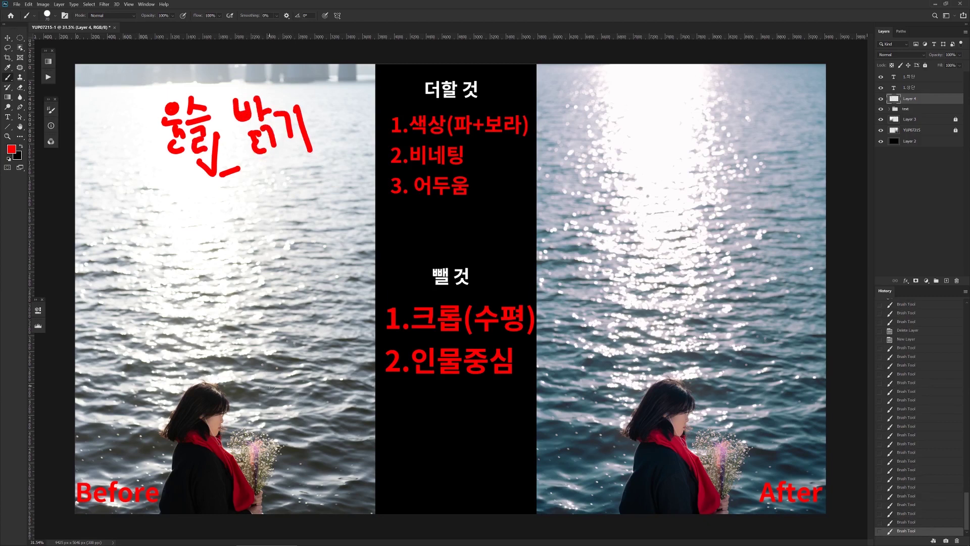
{"action": "mouse_move", "coordinate": [367, 392]}
{"action": "left_mouse_down"}
{"action": "mouse_move", "coordinate": [330, 395]}
{"action": "mouse_move", "coordinate": [342, 373]}
{"action": "mouse_move", "coordinate": [365, 384]}
{"action": "left_mouse_up"}
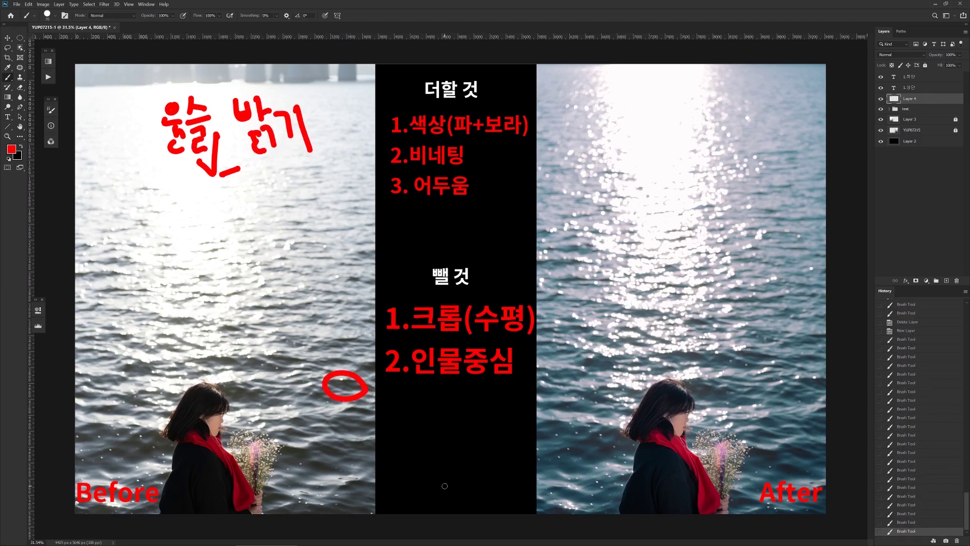
Step: In Lightroom Classic, set the color temperature to 5000 and check the woman's skin and the water up close
{"action": "key", "text": "alt+Tab"}
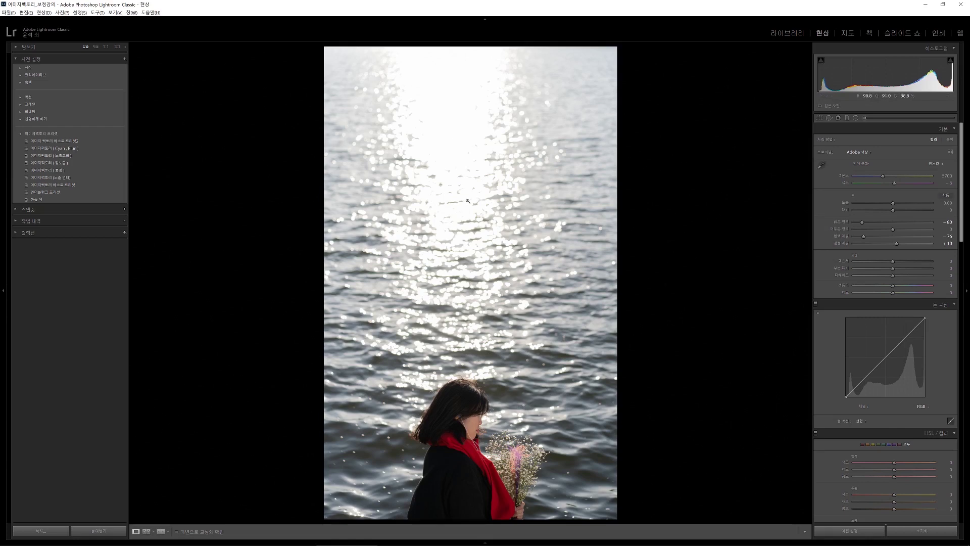
{"action": "left_click", "coordinate": [798, 32]}
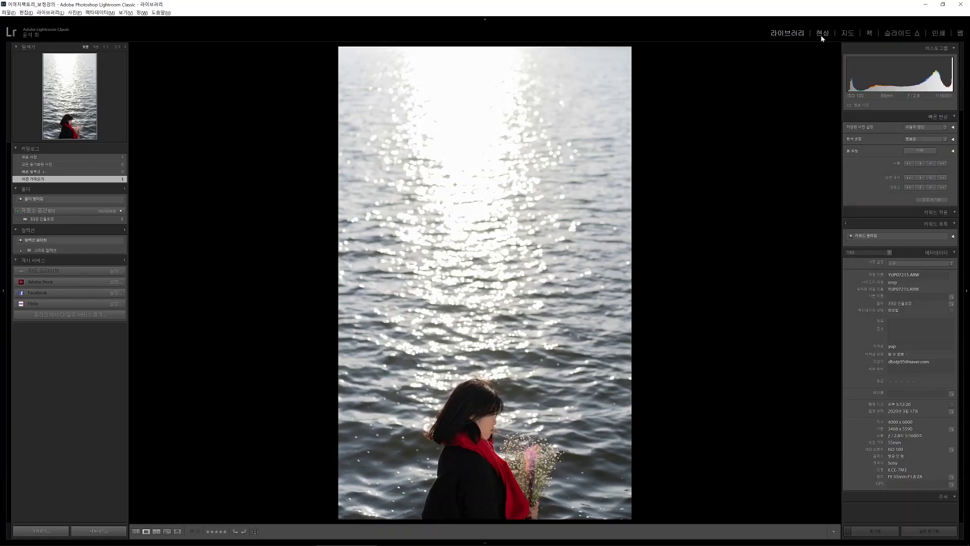
{"action": "left_click", "coordinate": [823, 33]}
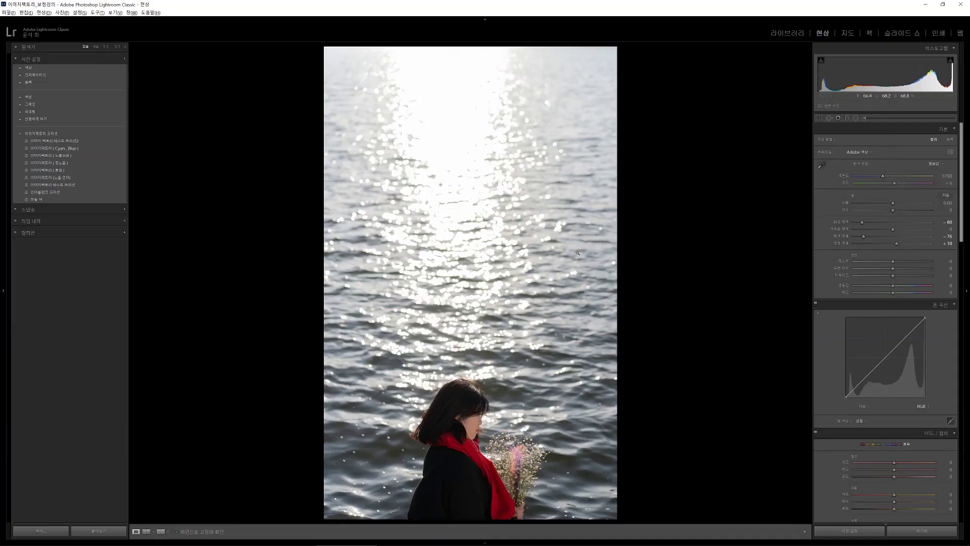
{"action": "left_click", "coordinate": [884, 178]}
{"action": "left_click_drag", "start_coordinate": [882, 177], "coordinate": [881, 177]}
{"action": "left_click", "coordinate": [946, 175]}
{"action": "type", "text": "5000"}
{"action": "key", "text": "Return"}
{"action": "left_click", "coordinate": [517, 391]}
{"action": "left_click_drag", "start_coordinate": [394, 443], "coordinate": [482, 283]}
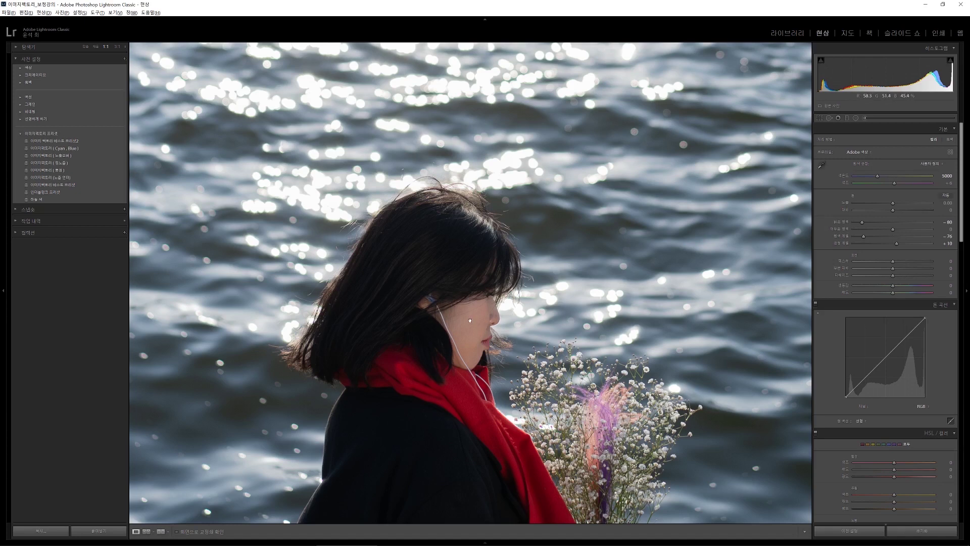
{"action": "left_click", "coordinate": [471, 320]}
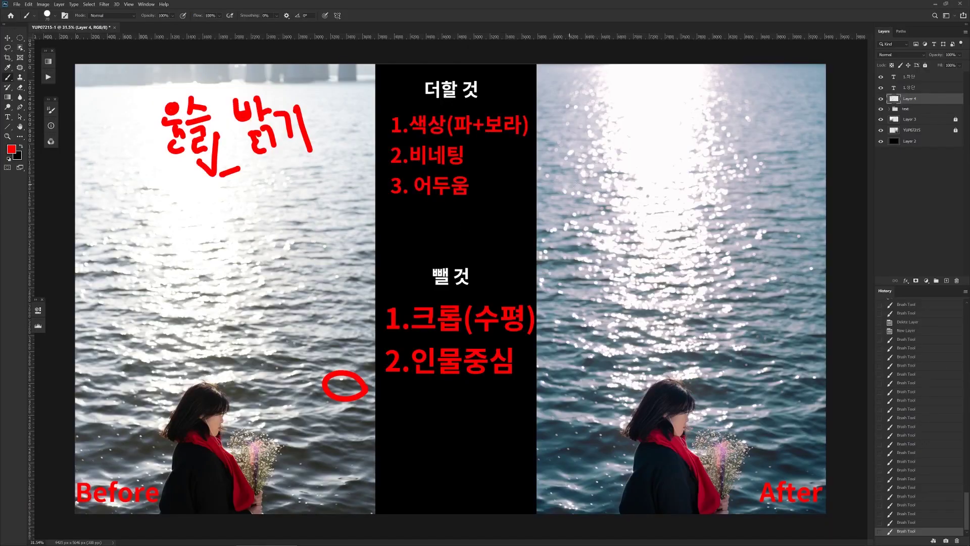
Step: Return to Lightroom Classic, try Tint at +150, and undo the adjustment
{"action": "key", "text": "alt+Tab"}
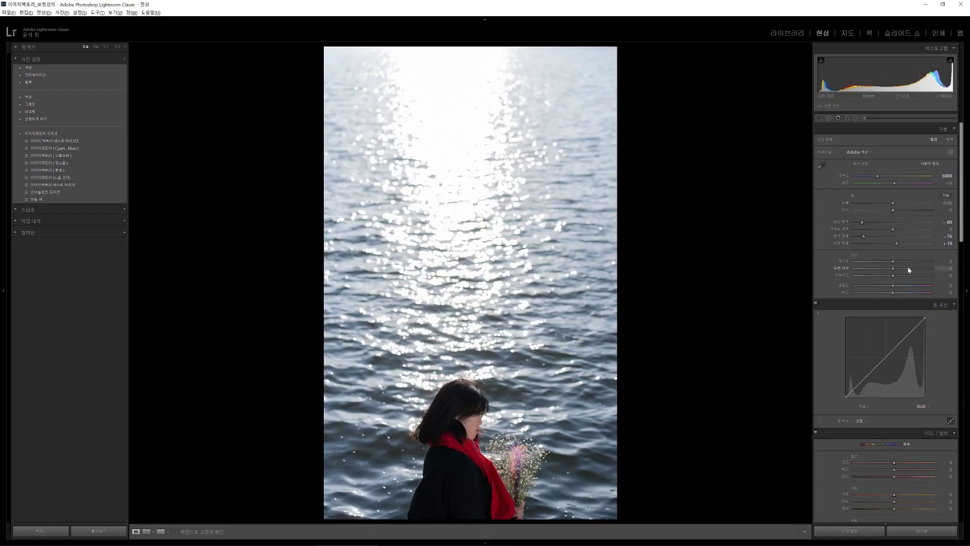
{"action": "left_click_drag", "start_coordinate": [891, 183], "coordinate": [942, 182]}
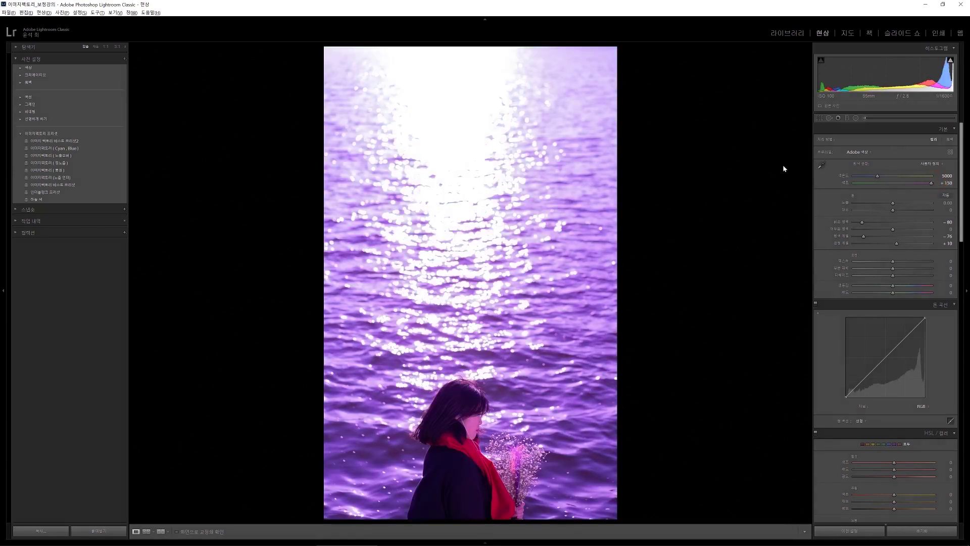
{"action": "key", "text": "ctrl+z"}
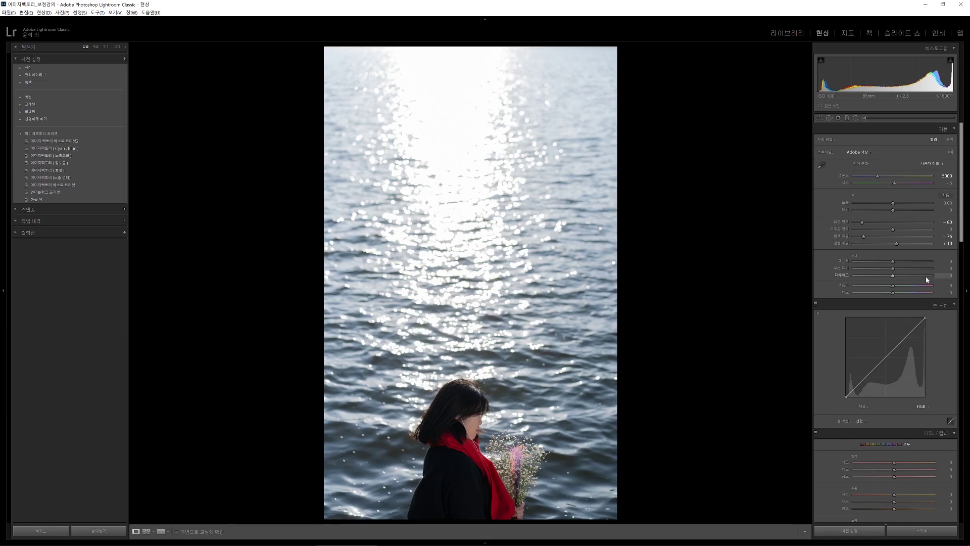
Step: Switch the tone curve to the green channel and lower its white end point slightly to tint the highlights
{"action": "left_click", "coordinate": [943, 306]}
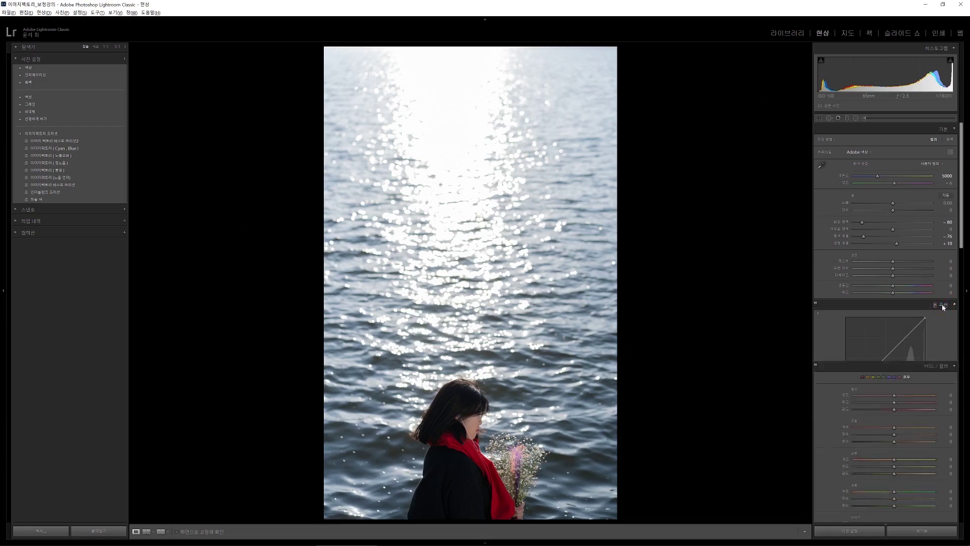
{"action": "left_click", "coordinate": [942, 306]}
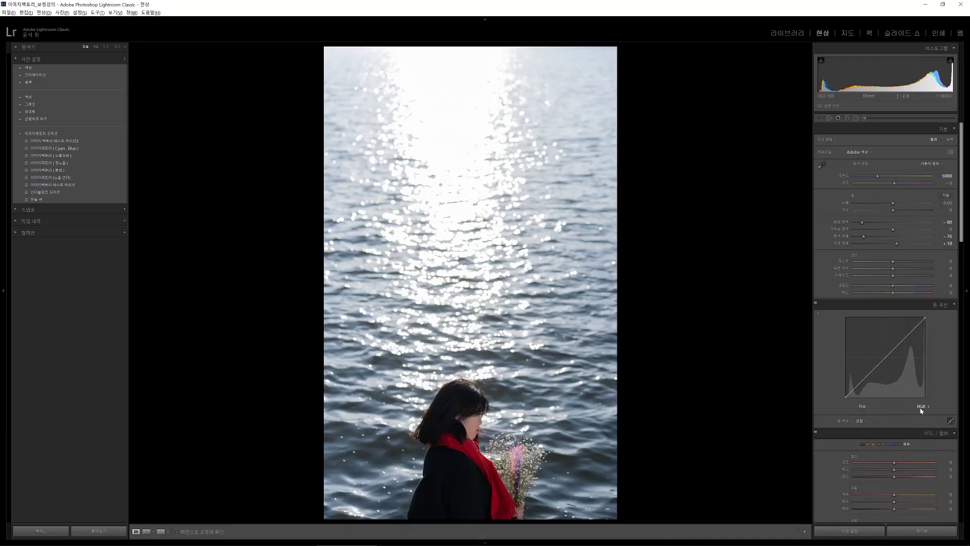
{"action": "left_click", "coordinate": [925, 407]}
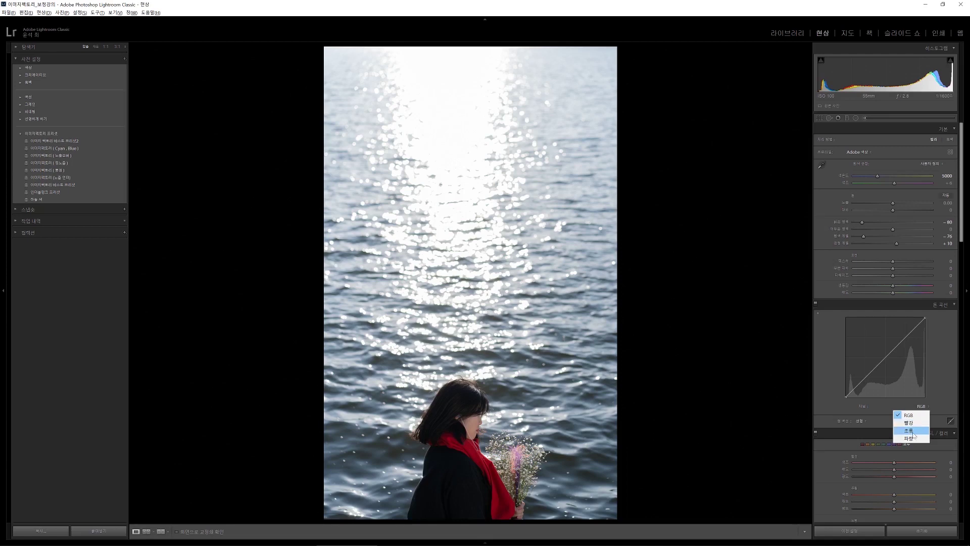
{"action": "left_click", "coordinate": [909, 430]}
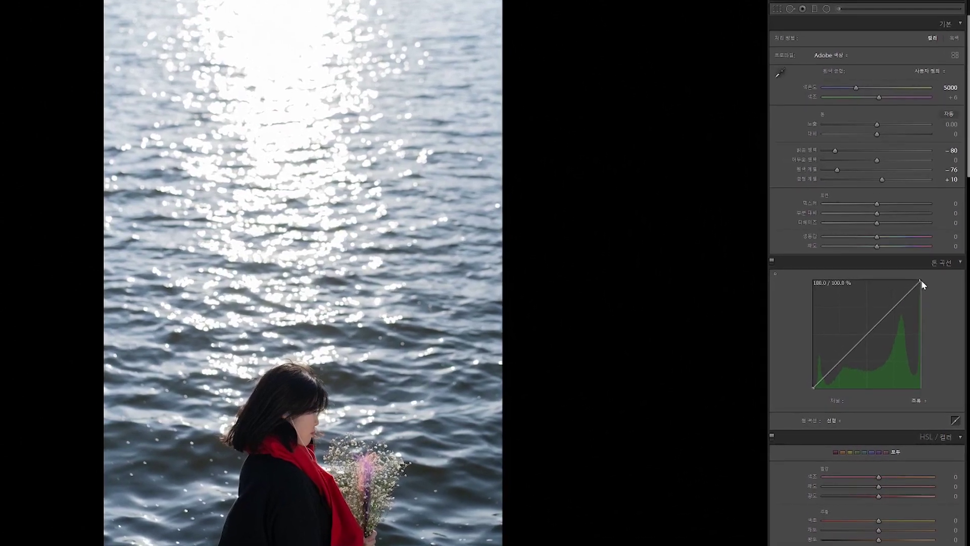
{"action": "left_click_drag", "start_coordinate": [921, 280], "coordinate": [920, 285]}
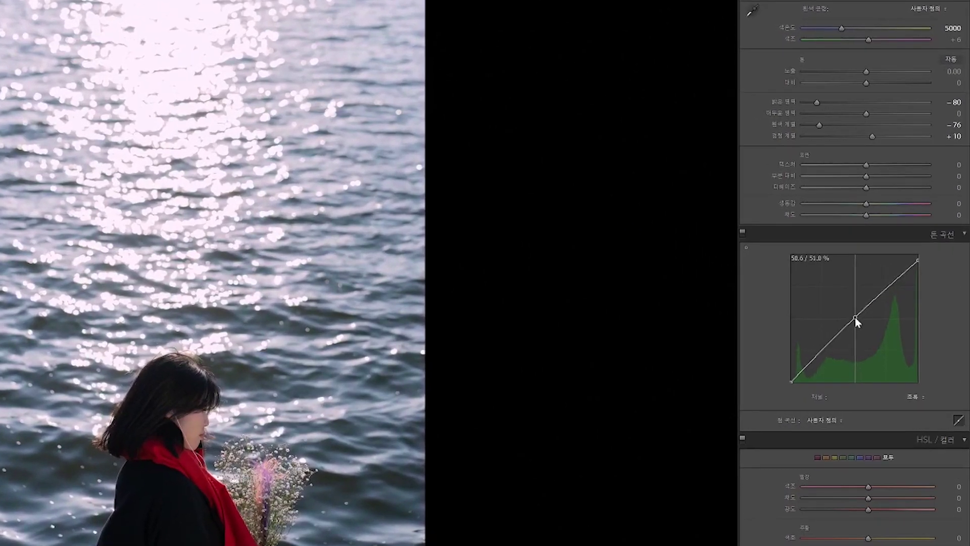
Step: Anchor the green curve with midtone, highlight and shadow points while fine-tuning its white end, and show before and after side by side
{"action": "left_click", "coordinate": [862, 326]}
{"action": "left_click", "coordinate": [888, 289]}
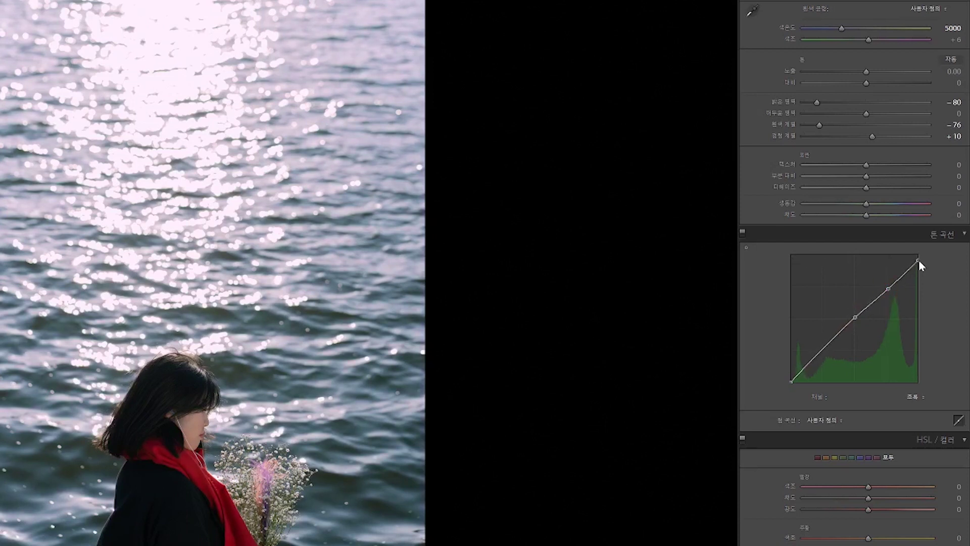
{"action": "mouse_move", "coordinate": [919, 260]}
{"action": "left_mouse_down"}
{"action": "mouse_move", "coordinate": [890, 288]}
{"action": "mouse_move", "coordinate": [919, 261]}
{"action": "left_mouse_up"}
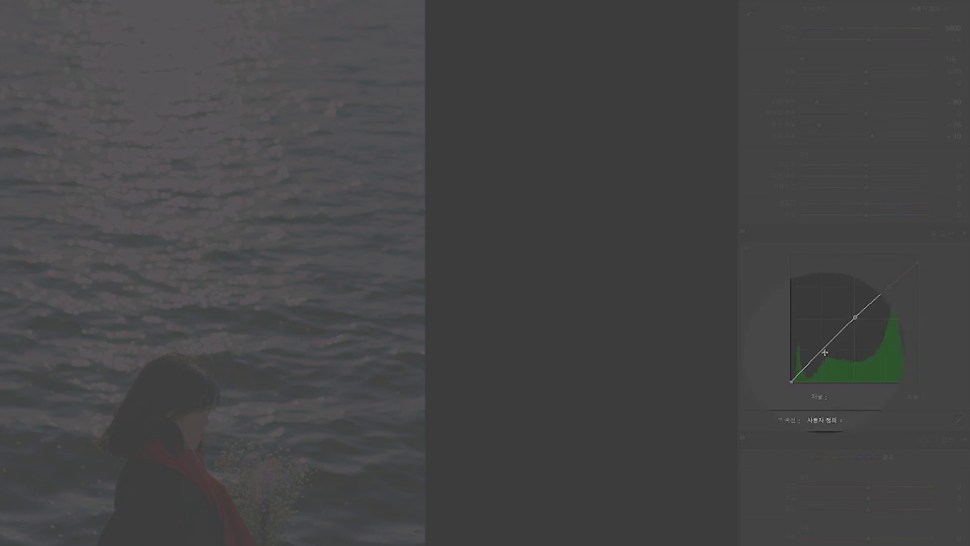
{"action": "left_click", "coordinate": [823, 350]}
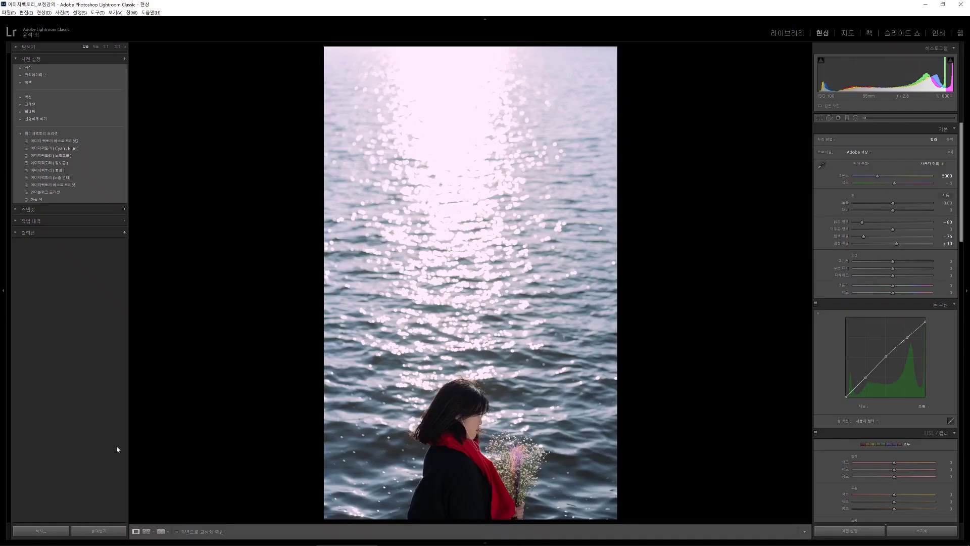
{"action": "left_click", "coordinate": [160, 531]}
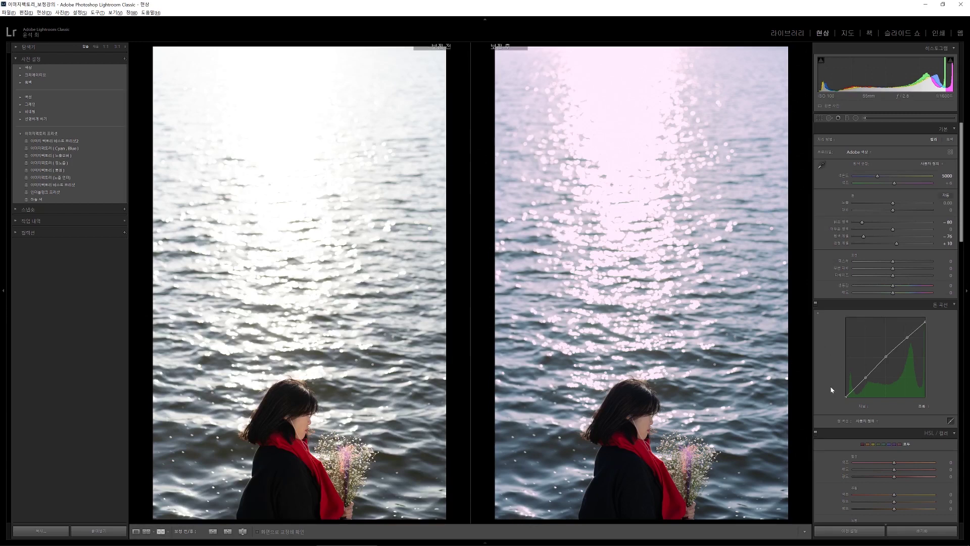
Step: In Photoshop, mark the four corners of the Before photo with red circles and arcs, and return to Lightroom Classic
{"action": "key", "text": "alt+Tab"}
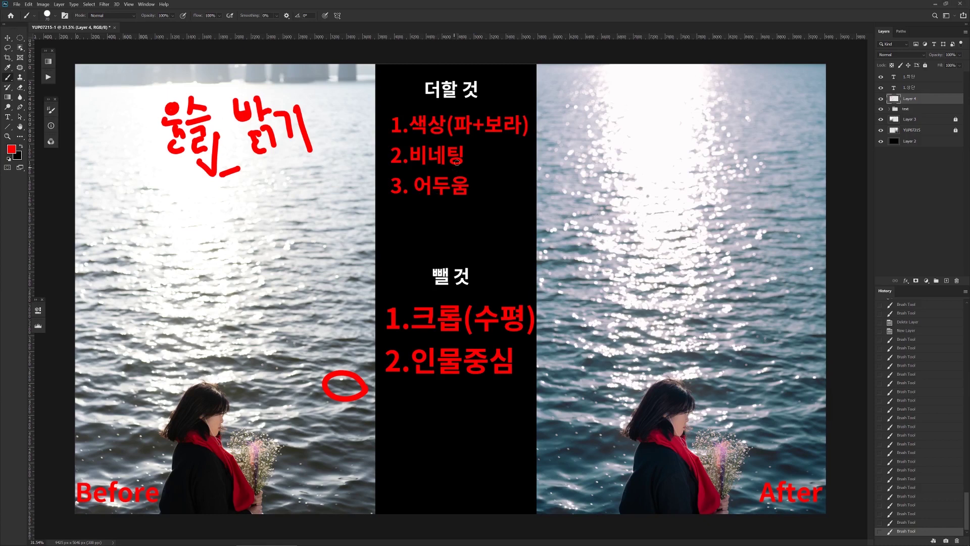
{"action": "mouse_move", "coordinate": [392, 99]}
{"action": "left_mouse_down"}
{"action": "mouse_move", "coordinate": [352, 143]}
{"action": "mouse_move", "coordinate": [330, 50]}
{"action": "mouse_move", "coordinate": [396, 101]}
{"action": "left_mouse_up"}
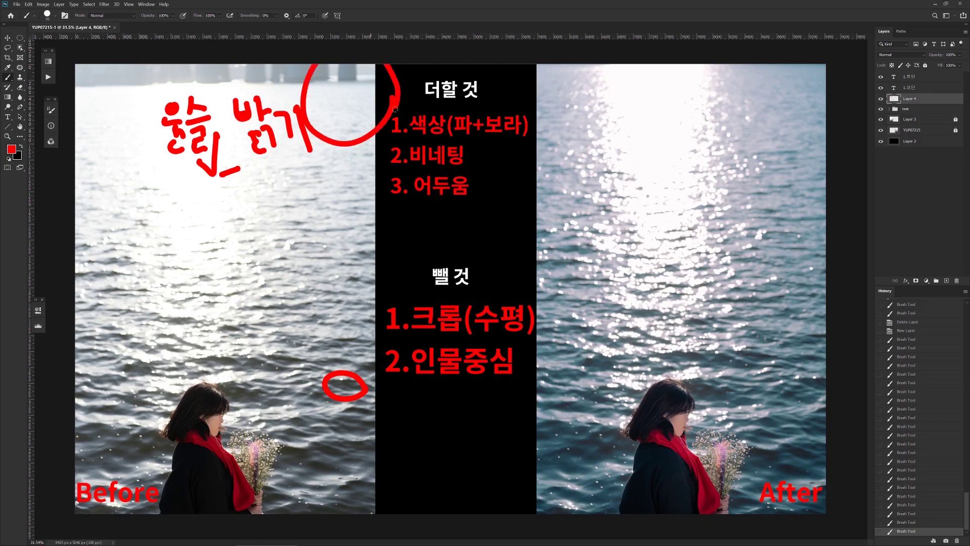
{"action": "mouse_move", "coordinate": [404, 480]}
{"action": "left_mouse_down"}
{"action": "mouse_move", "coordinate": [332, 511]}
{"action": "mouse_move", "coordinate": [368, 407]}
{"action": "mouse_move", "coordinate": [402, 485]}
{"action": "left_mouse_up"}
{"action": "mouse_move", "coordinate": [75, 397]}
{"action": "left_mouse_down"}
{"action": "mouse_move", "coordinate": [101, 407]}
{"action": "mouse_move", "coordinate": [116, 512]}
{"action": "left_mouse_up"}
{"action": "left_click_drag", "start_coordinate": [117, 90], "coordinate": [76, 149]}
{"action": "left_click_drag", "start_coordinate": [136, 64], "coordinate": [113, 125]}
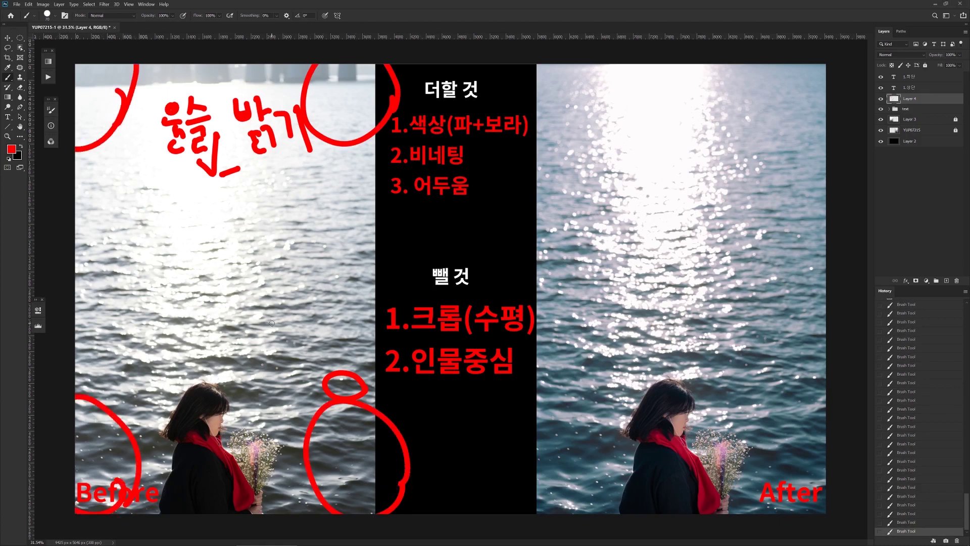
{"action": "key", "text": "alt+Tab"}
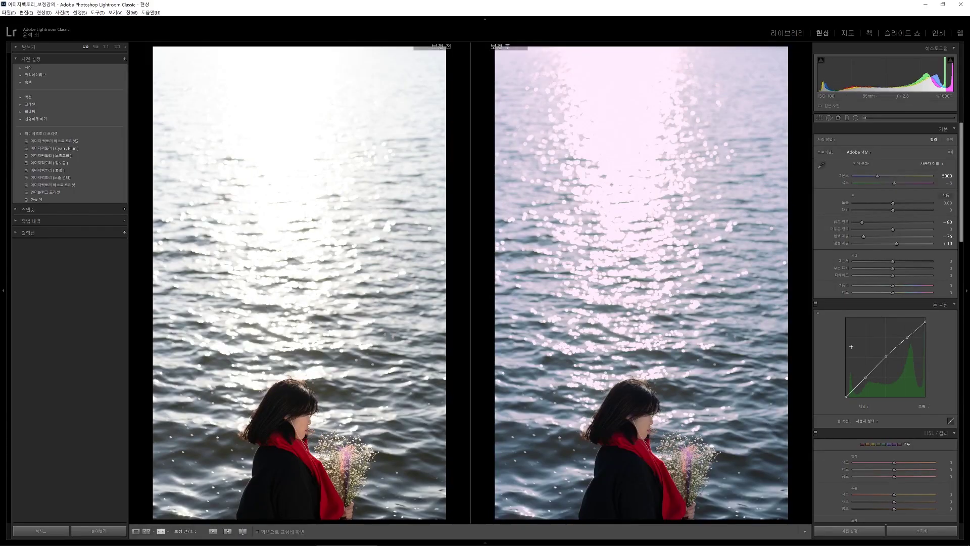
Step: Toggle the lens profile corrections to check their effect, leave them off, and show only the edited photo
{"action": "scroll", "coordinate": [835, 348], "scroll_direction": "down", "scroll_amount": 10}
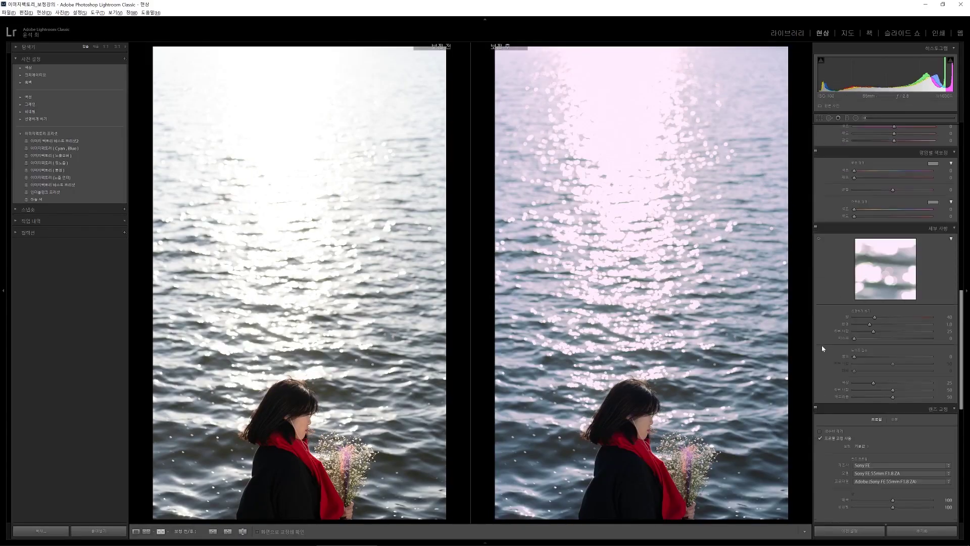
{"action": "scroll", "coordinate": [826, 348], "scroll_direction": "up", "scroll_amount": 5}
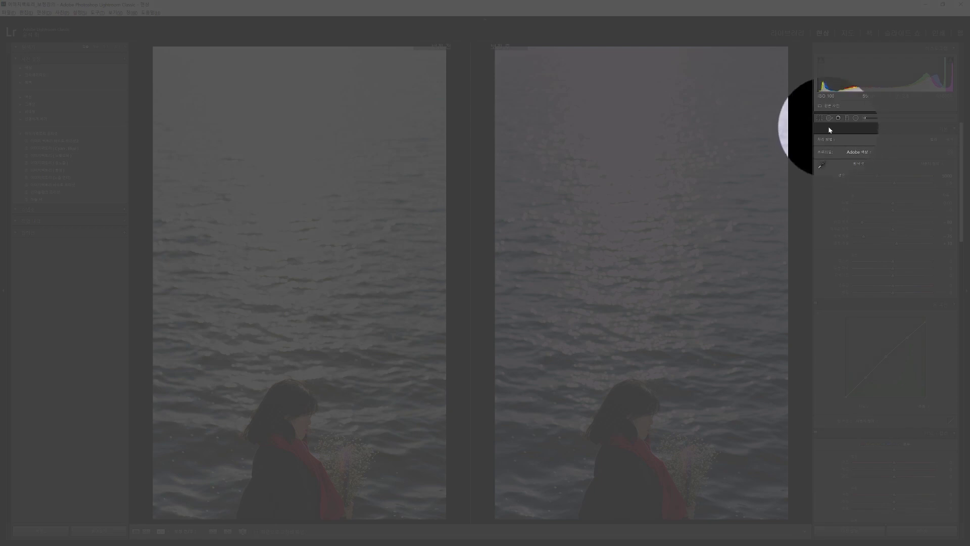
{"action": "scroll", "coordinate": [834, 221], "scroll_direction": "down", "scroll_amount": 8}
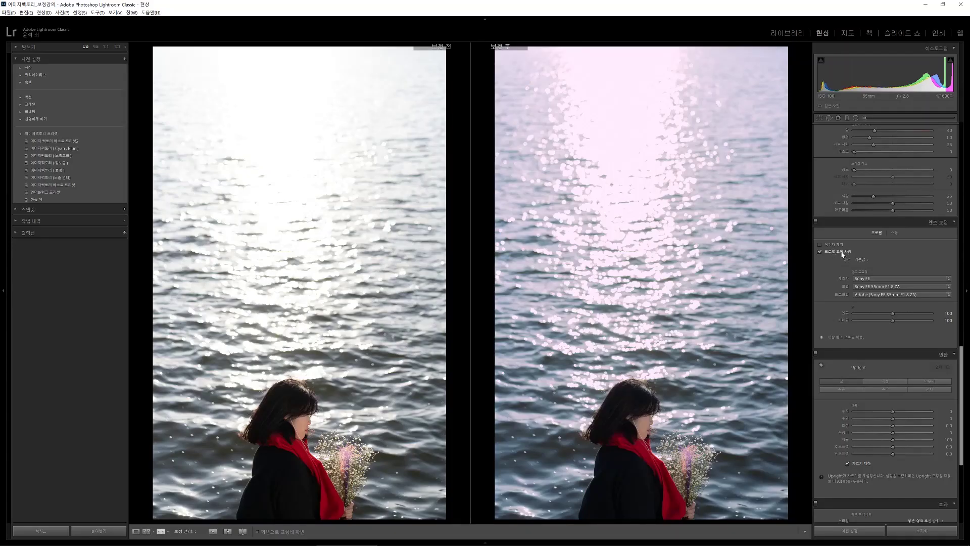
{"action": "left_click", "coordinate": [819, 252]}
{"action": "left_click", "coordinate": [819, 252]}
{"action": "left_click", "coordinate": [819, 251]}
{"action": "left_click", "coordinate": [137, 532]}
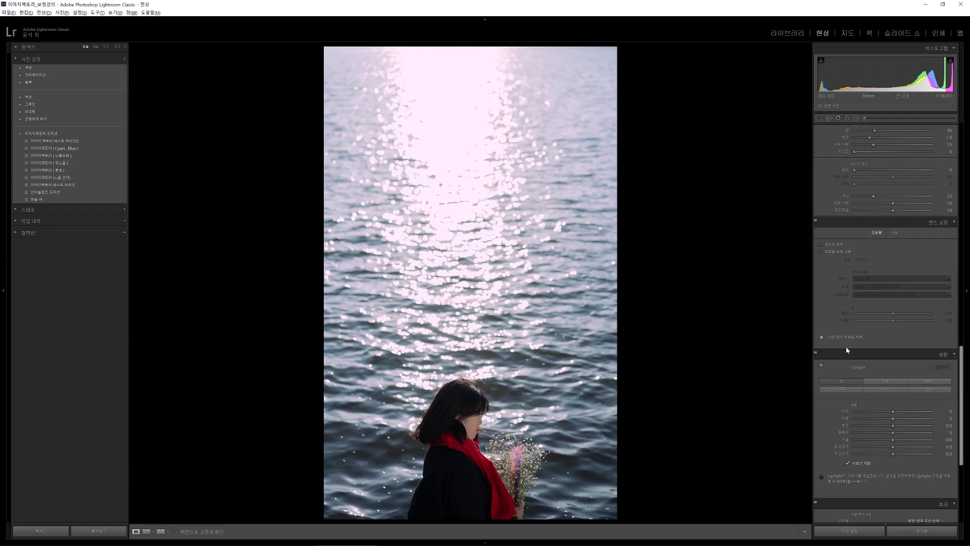
Step: Compare the photo with the lens profile corrections on and off, leave them enabled, and set their vignetting amount to 0
{"action": "left_click", "coordinate": [835, 252]}
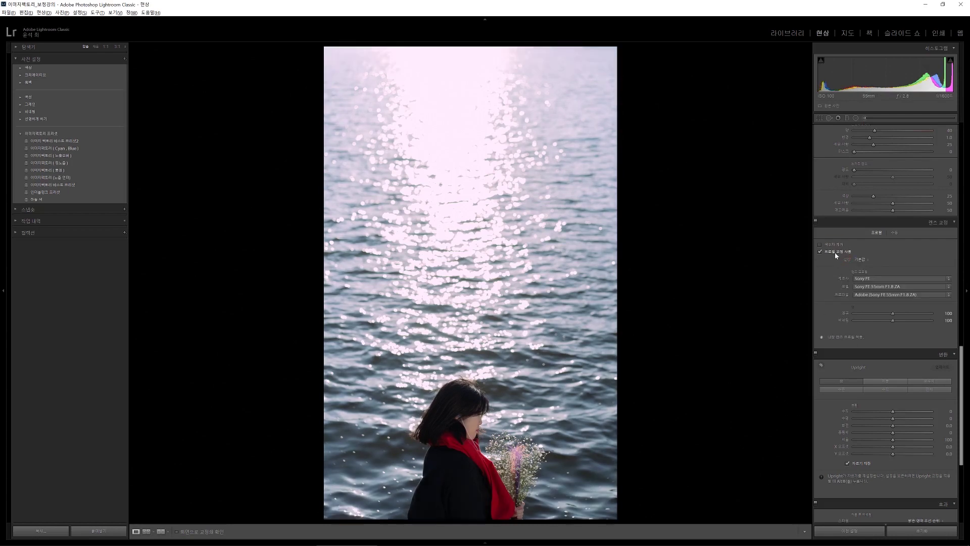
{"action": "left_click", "coordinate": [835, 253]}
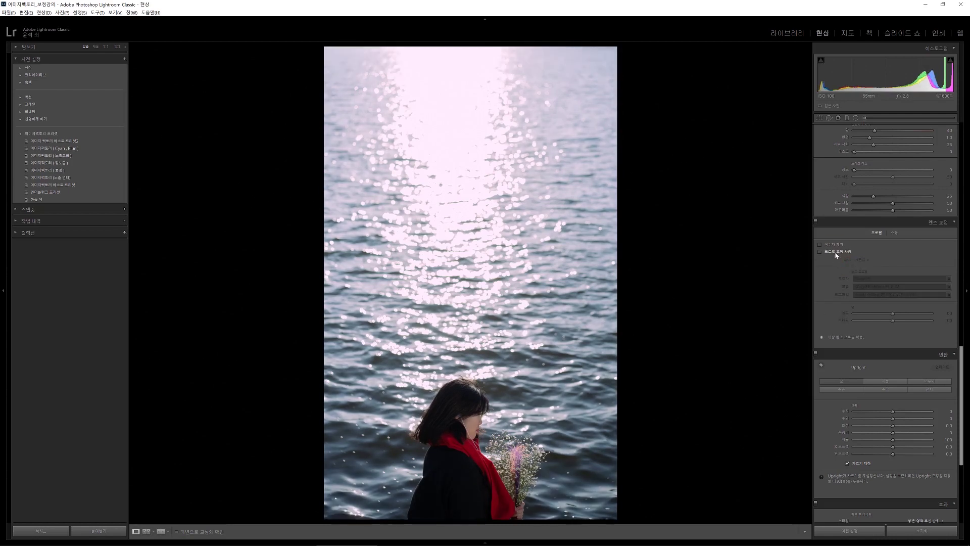
{"action": "left_click", "coordinate": [835, 254]}
{"action": "left_click", "coordinate": [835, 252]}
{"action": "left_click", "coordinate": [836, 253]}
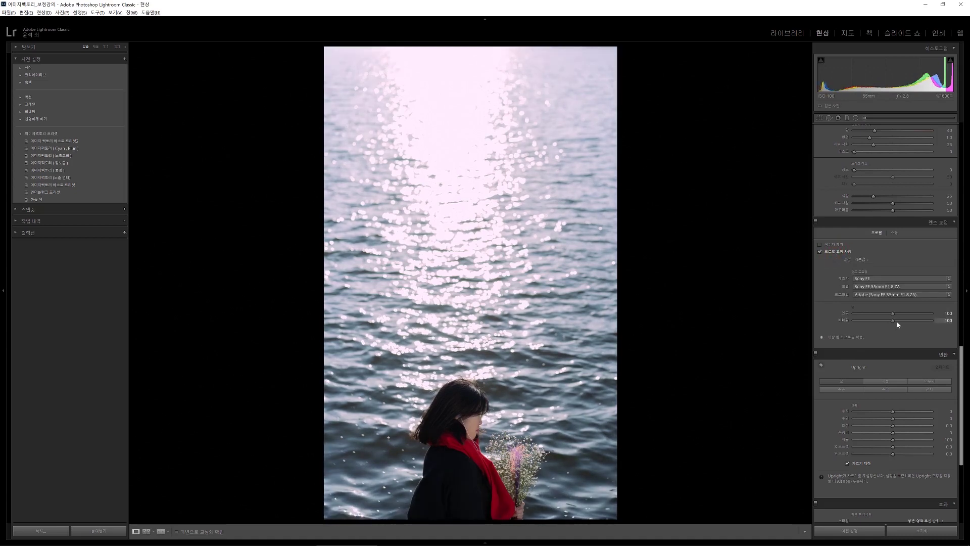
{"action": "left_click", "coordinate": [893, 315]}
{"action": "left_click_drag", "start_coordinate": [893, 323], "coordinate": [836, 320]}
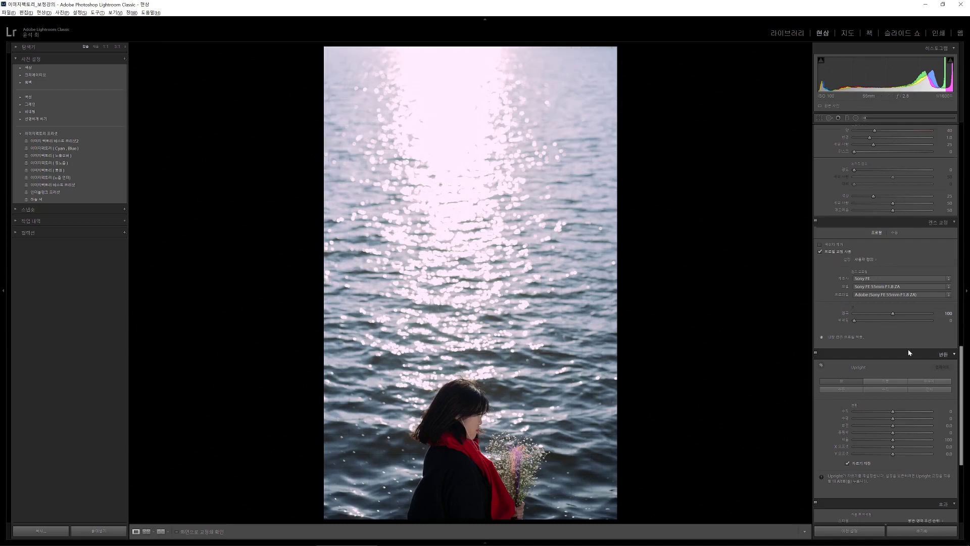
Step: Draw a radial filter around the woman, raise its exposure to 4.00, and invert it to affect the inside
{"action": "scroll", "coordinate": [908, 351], "scroll_direction": "up", "scroll_amount": 10}
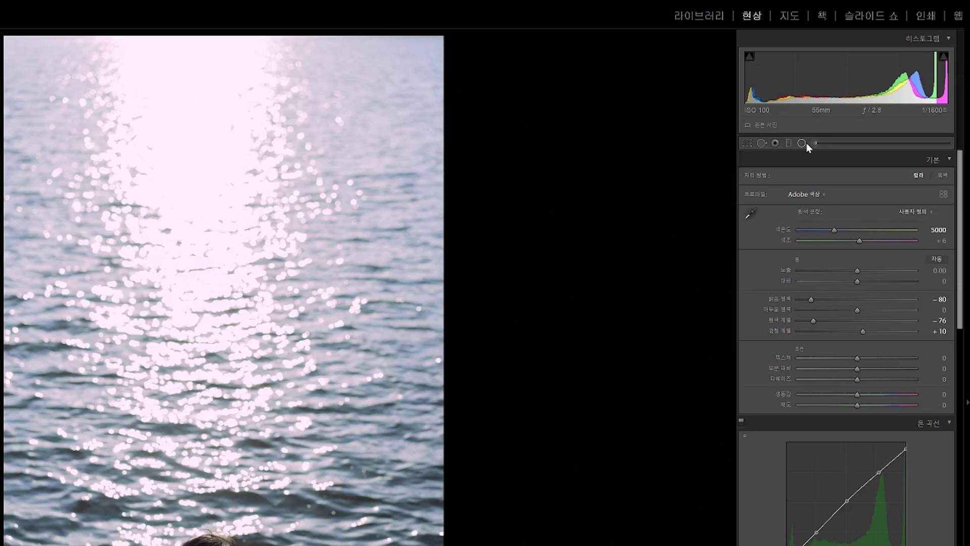
{"action": "left_click", "coordinate": [803, 144]}
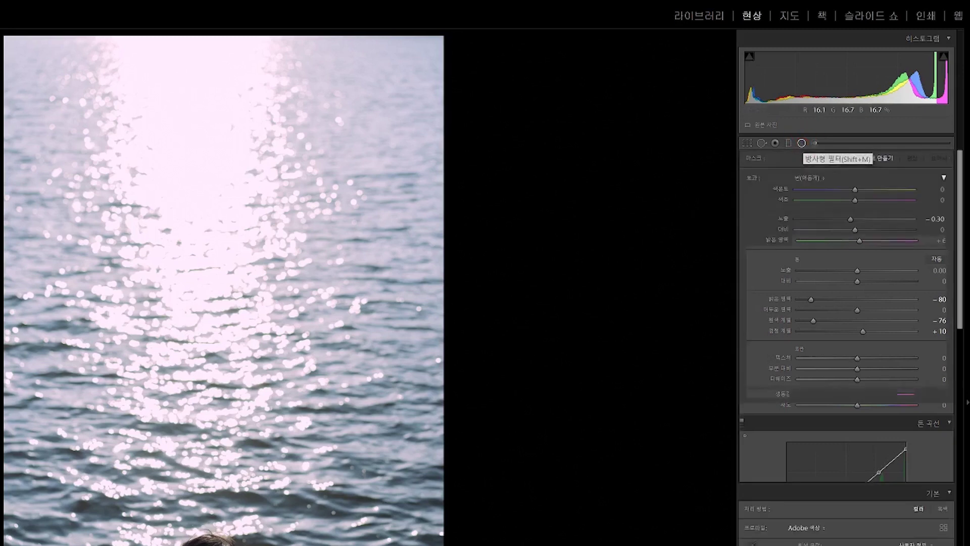
{"action": "left_click_drag", "start_coordinate": [470, 475], "coordinate": [382, 363]}
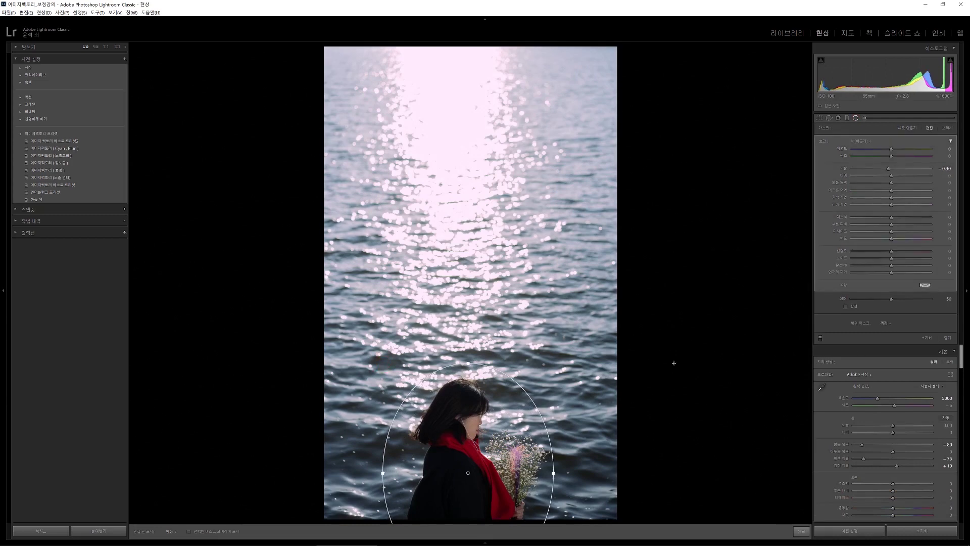
{"action": "left_click", "coordinate": [884, 323]}
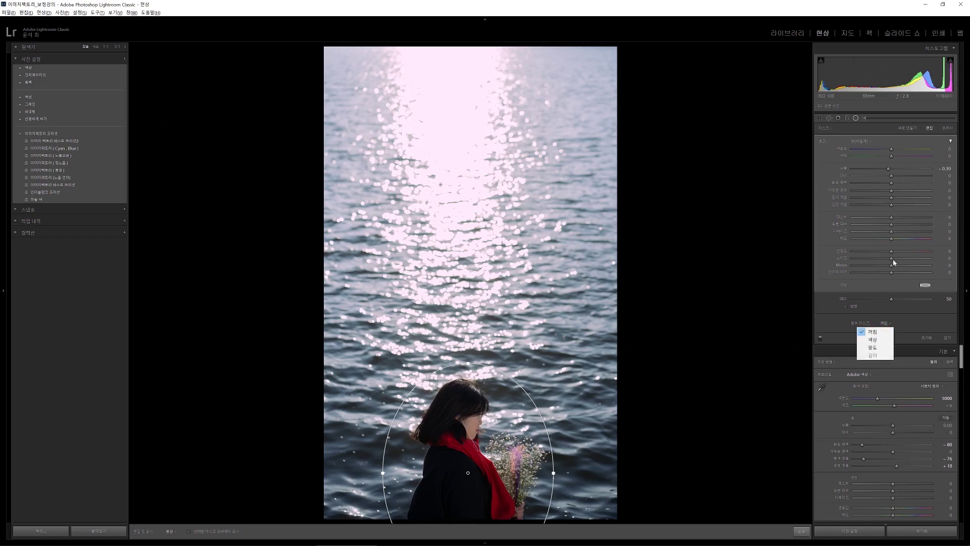
{"action": "left_click", "coordinate": [888, 169]}
{"action": "left_click_drag", "start_coordinate": [888, 168], "coordinate": [939, 168]}
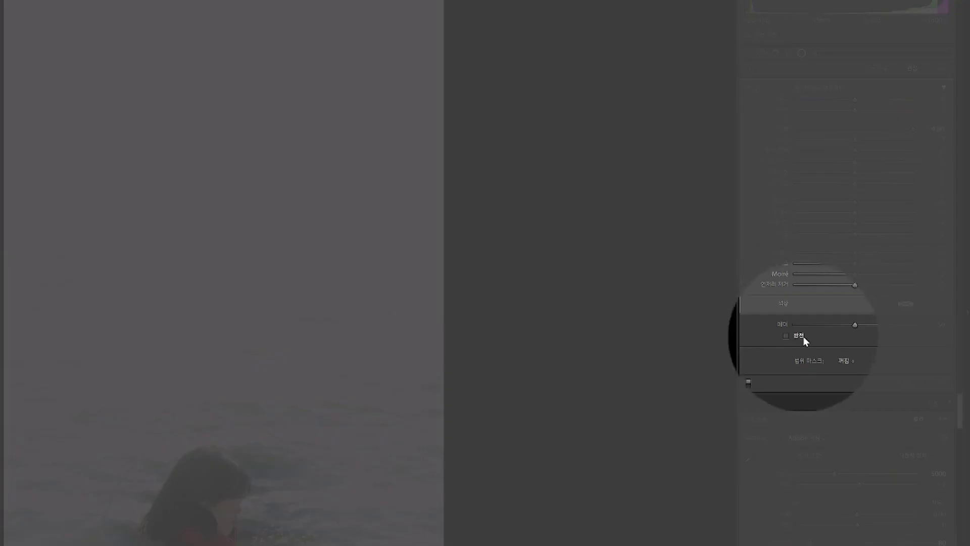
{"action": "left_click", "coordinate": [801, 338]}
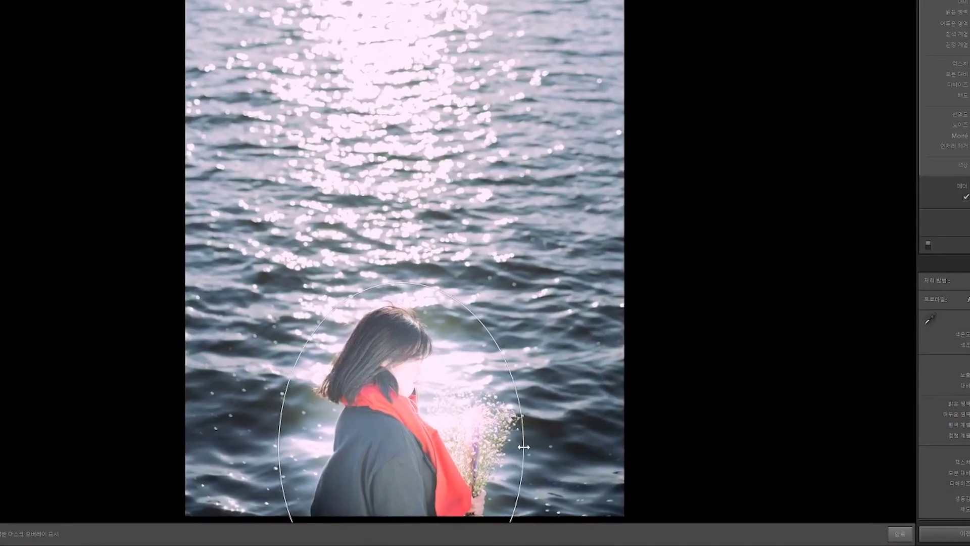
Step: Narrow and reposition the inverted radial filter to fit the woman, then reduce its exposure to about 0.7 and warm its temperature slightly
{"action": "left_click_drag", "start_coordinate": [528, 452], "coordinate": [484, 436]}
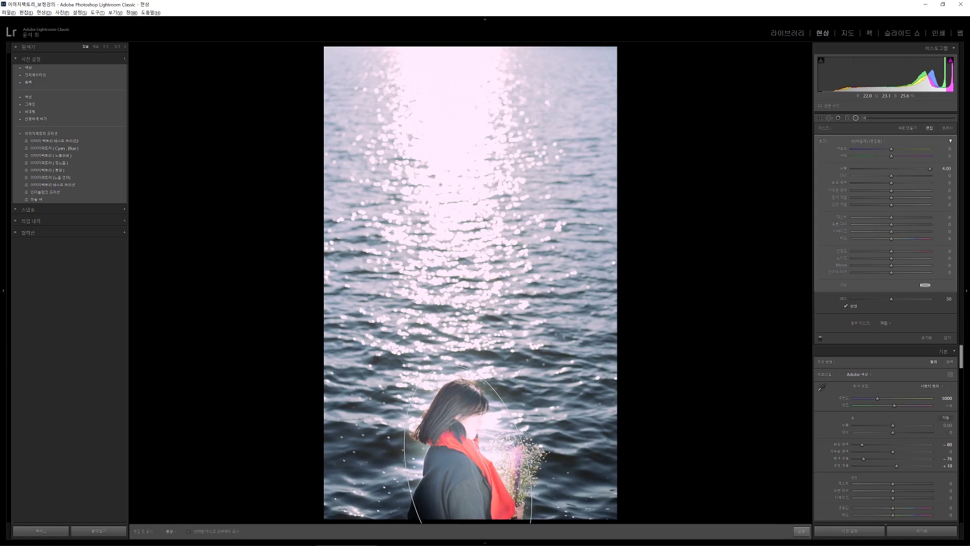
{"action": "left_click_drag", "start_coordinate": [532, 461], "coordinate": [482, 482]}
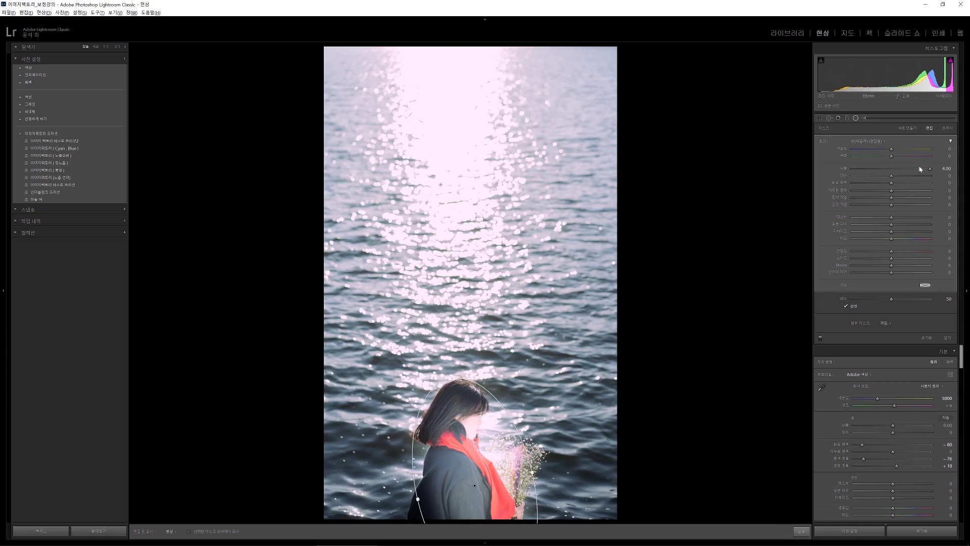
{"action": "left_click_drag", "start_coordinate": [932, 170], "coordinate": [900, 169]}
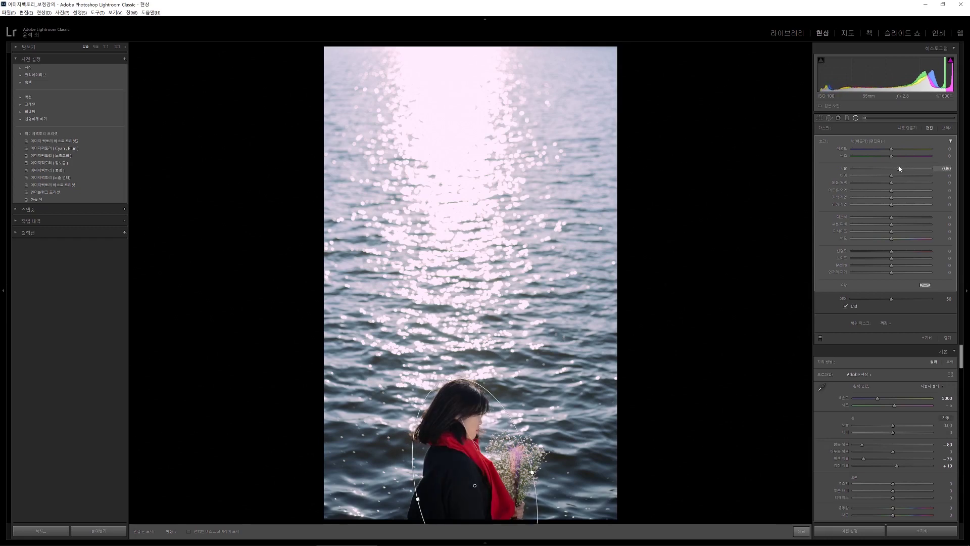
{"action": "left_click_drag", "start_coordinate": [898, 170], "coordinate": [895, 164]}
{"action": "left_click_drag", "start_coordinate": [894, 150], "coordinate": [891, 151]}
Step: Add a second radial filter centred on the woman, fit its ellipse, and darken the area outside with exposure -0.59
{"action": "left_click", "coordinate": [819, 117]}
{"action": "left_click", "coordinate": [856, 118]}
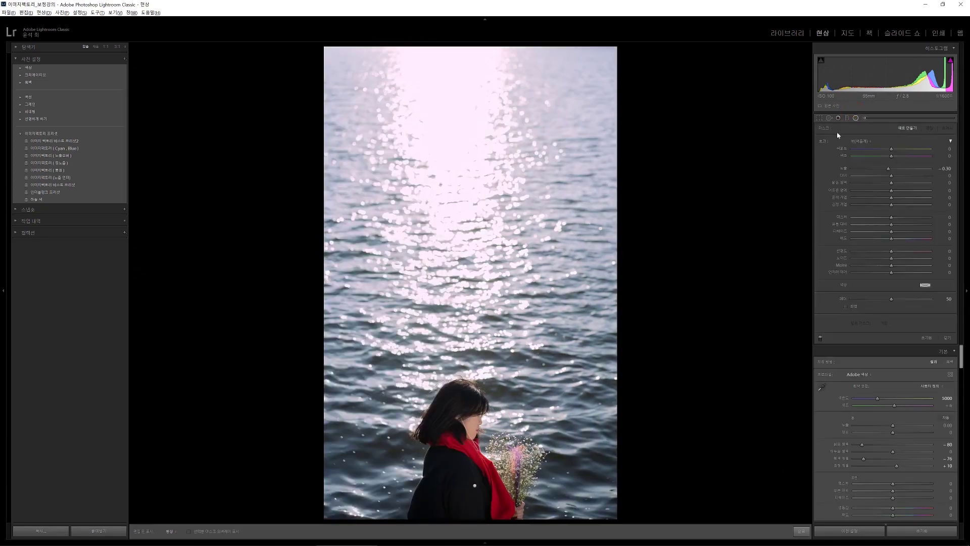
{"action": "mouse_move", "coordinate": [460, 438]}
{"action": "left_mouse_down"}
{"action": "mouse_move", "coordinate": [368, 347]}
{"action": "mouse_move", "coordinate": [376, 355]}
{"action": "left_mouse_up"}
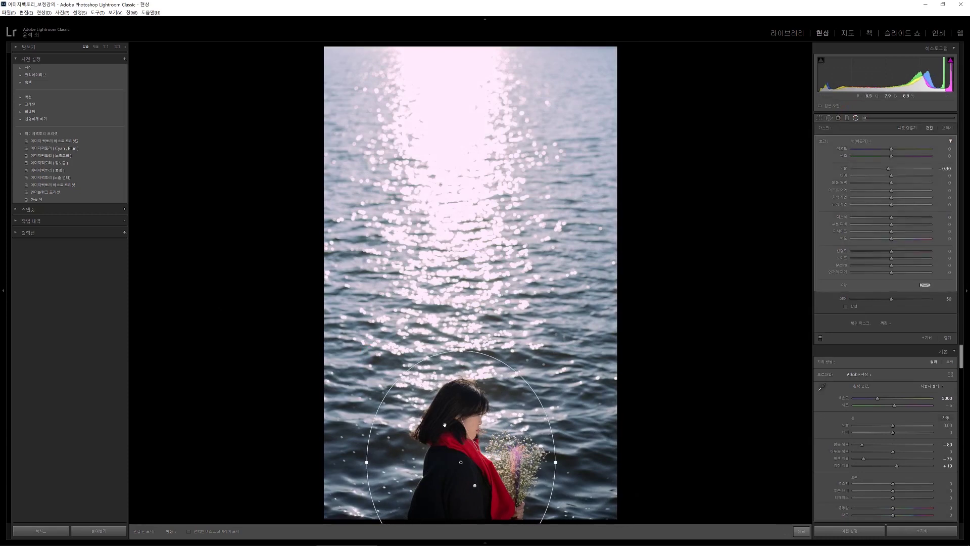
{"action": "left_click_drag", "start_coordinate": [564, 468], "coordinate": [556, 467]}
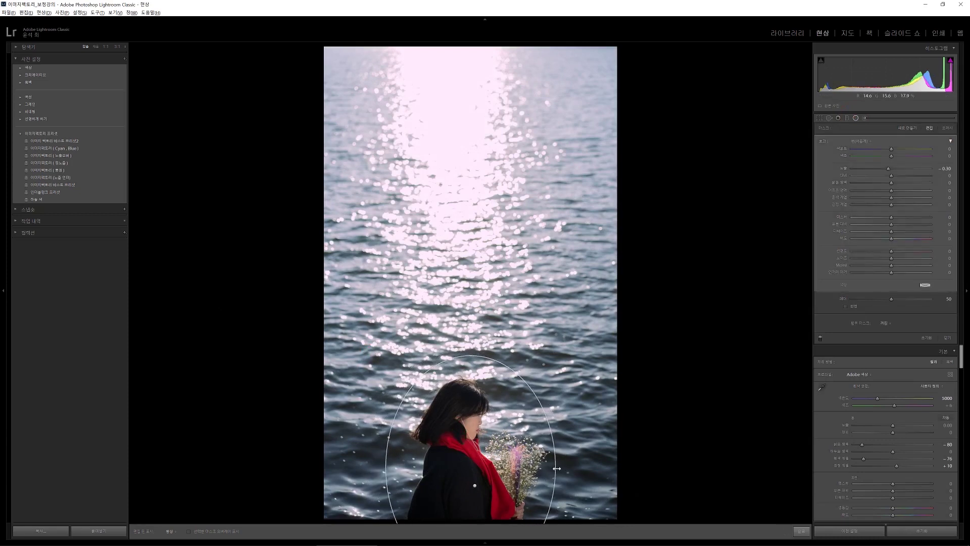
{"action": "left_click_drag", "start_coordinate": [888, 168], "coordinate": [815, 165]}
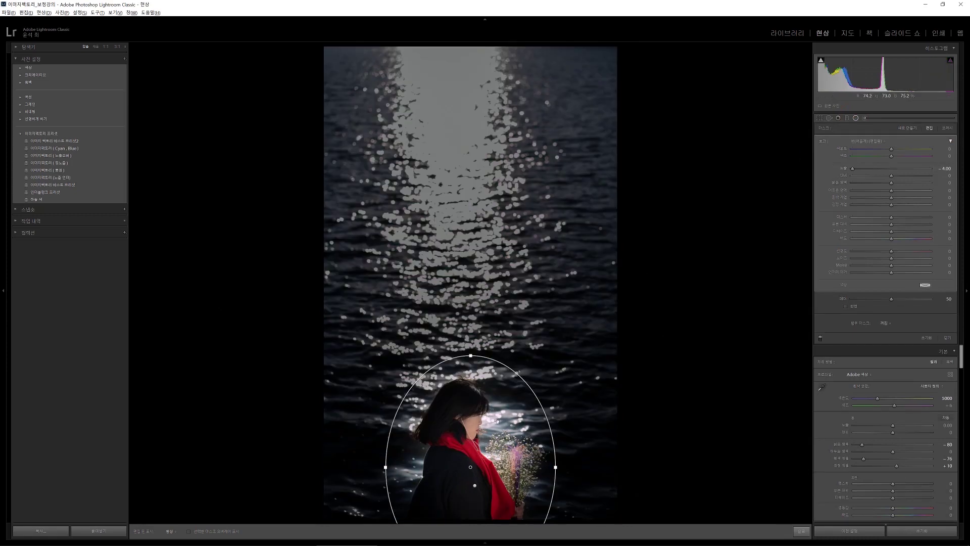
{"action": "left_click_drag", "start_coordinate": [498, 413], "coordinate": [490, 416]}
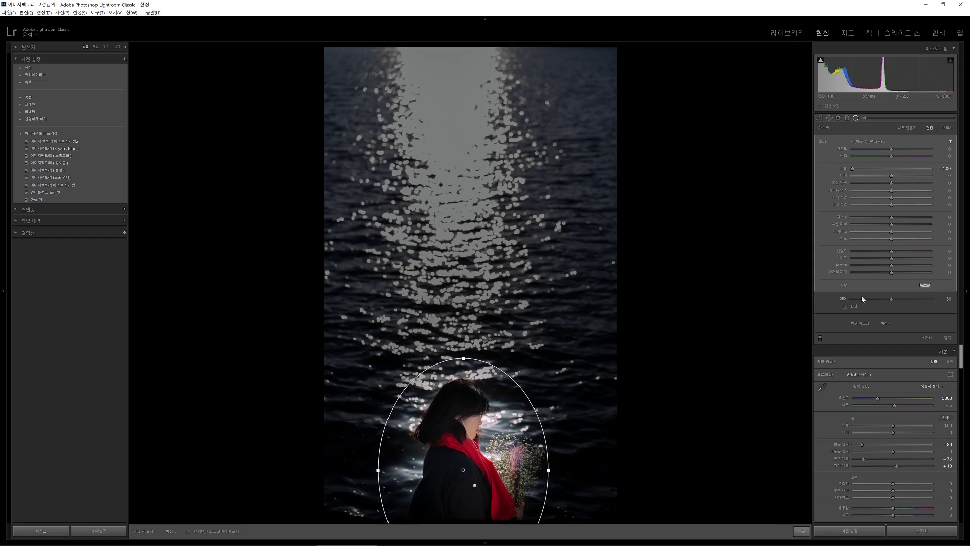
{"action": "left_click", "coordinate": [941, 169]}
{"action": "left_click_drag", "start_coordinate": [854, 168], "coordinate": [885, 169]}
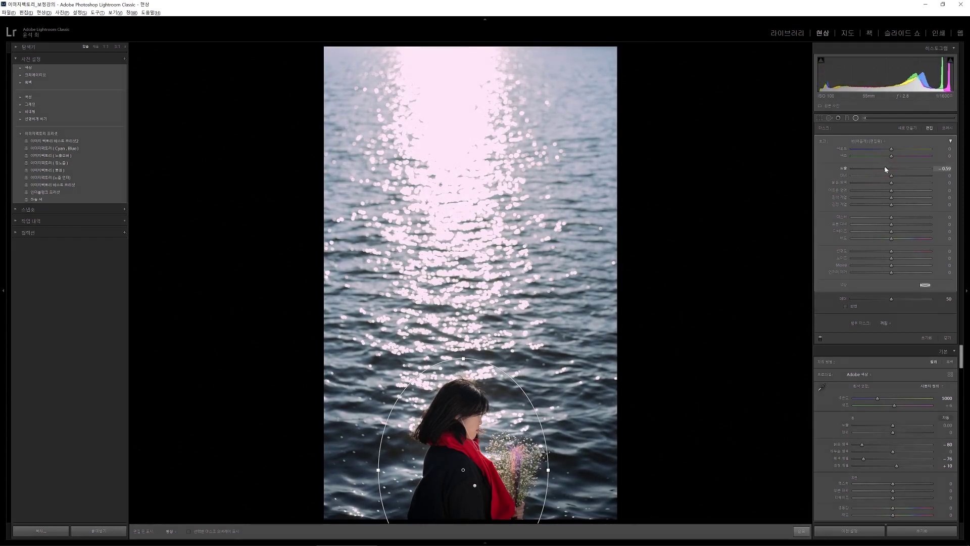
Step: Reduce the inner radial filter's exposure to about 0.48, close the filter, and show before and after side by side
{"action": "left_click", "coordinate": [475, 486]}
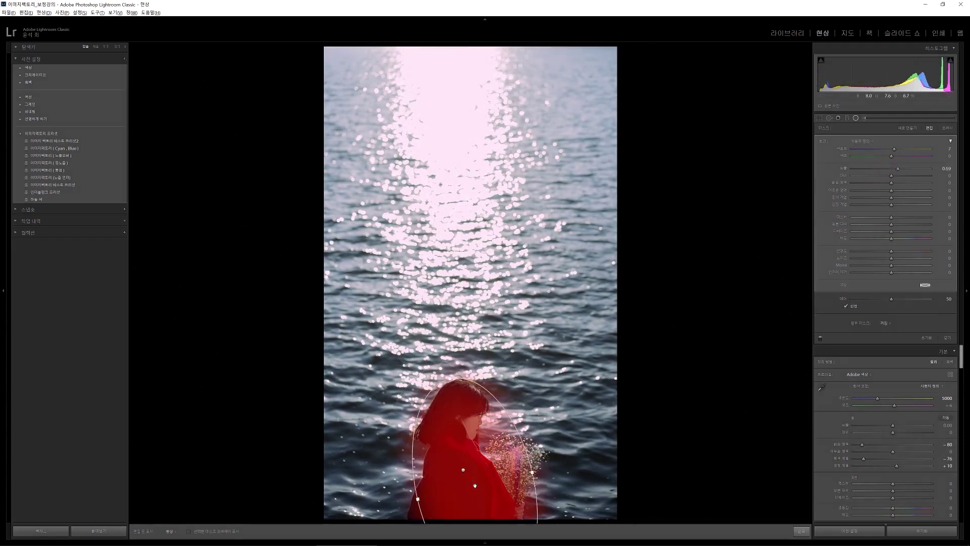
{"action": "left_click_drag", "start_coordinate": [898, 171], "coordinate": [897, 170]}
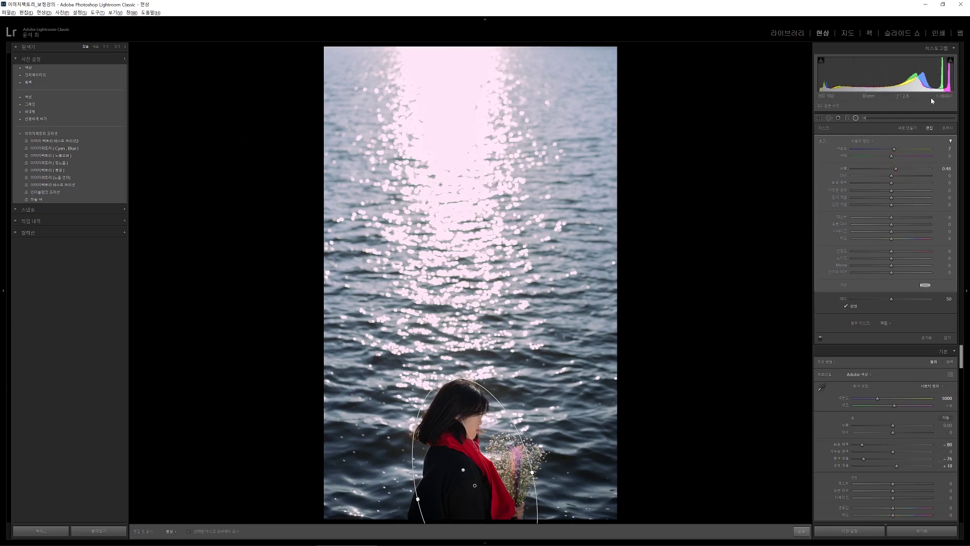
{"action": "left_click", "coordinate": [856, 119]}
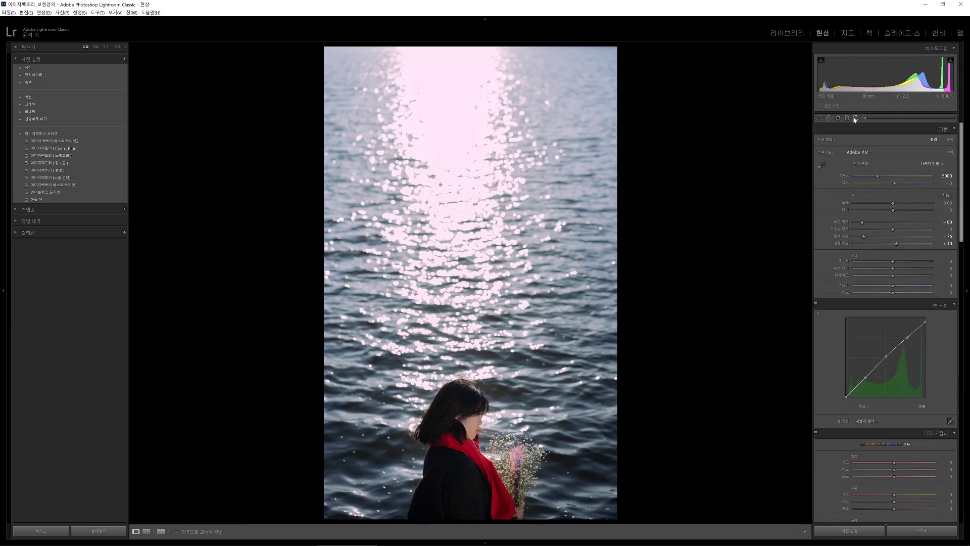
{"action": "left_click", "coordinate": [160, 531]}
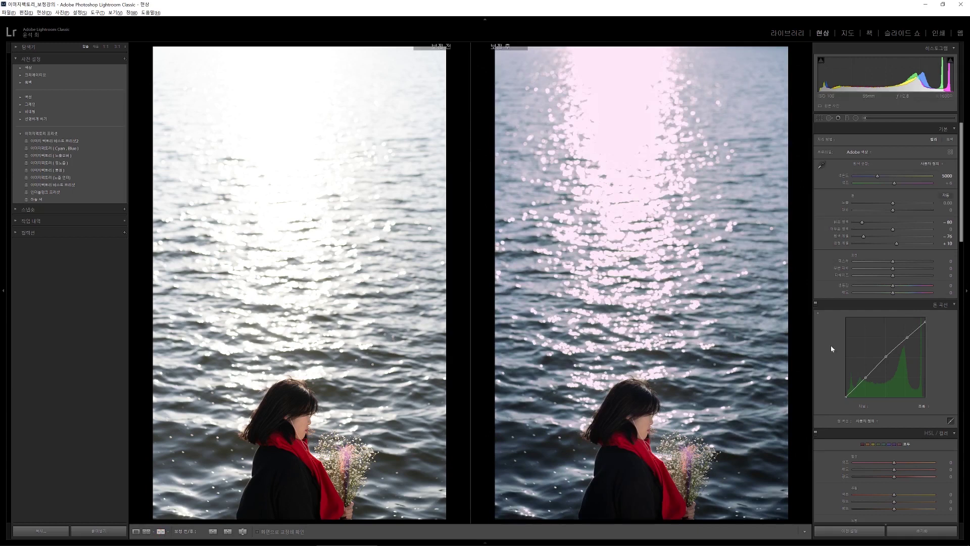
Step: Isolate blue in the HSL color settings, try shifting its hue toward purple, and set its hue to -14 and luminance to -28
{"action": "scroll", "coordinate": [829, 364], "scroll_direction": "down", "scroll_amount": 4}
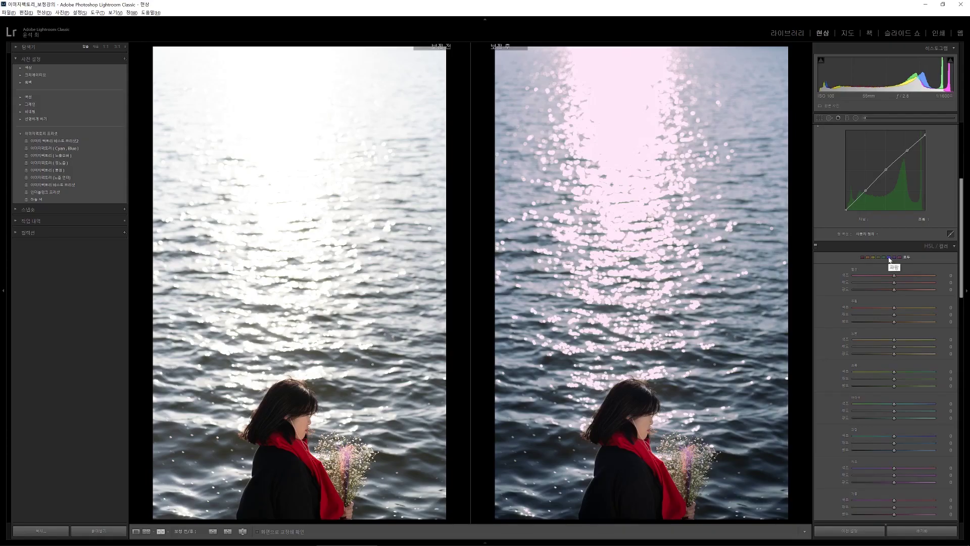
{"action": "left_click", "coordinate": [853, 213]}
{"action": "left_click_drag", "start_coordinate": [895, 276], "coordinate": [913, 292]}
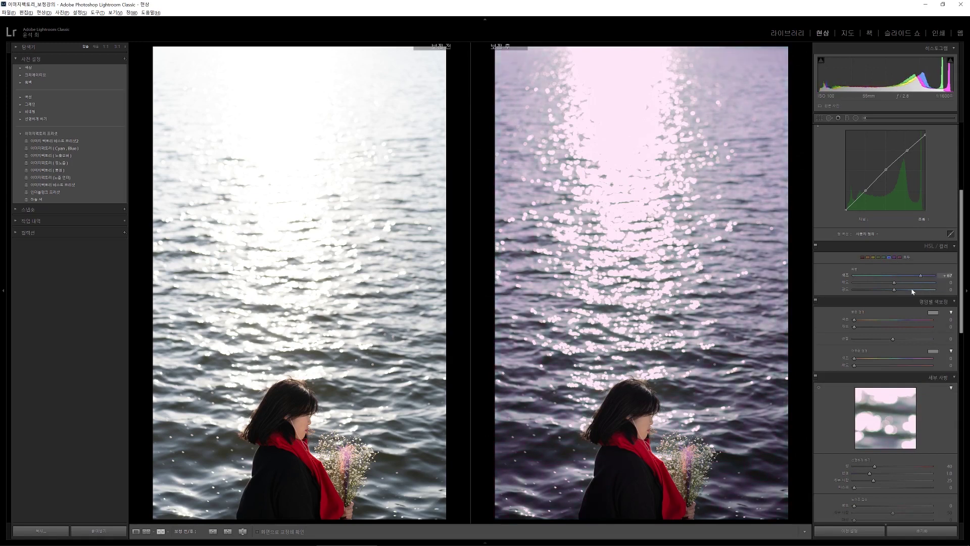
{"action": "double_click", "coordinate": [890, 277]}
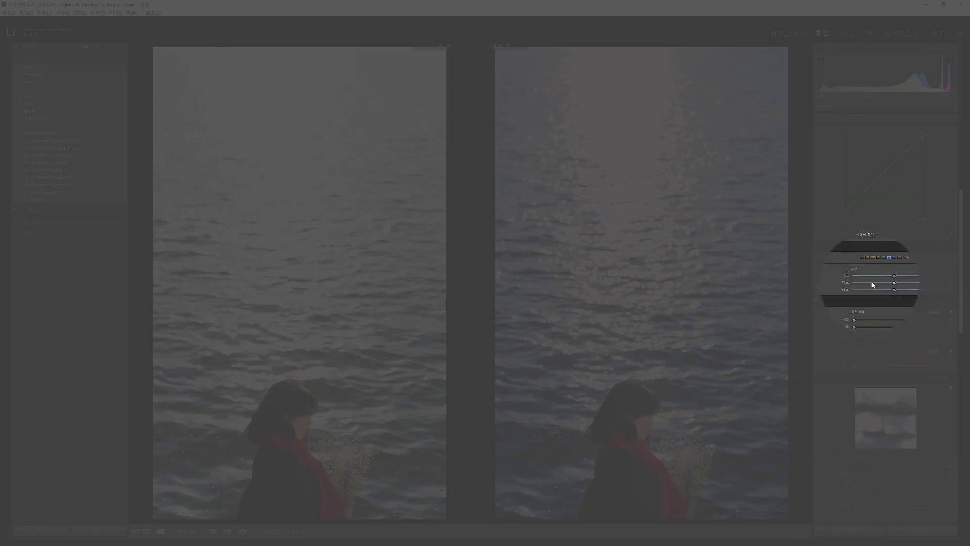
{"action": "mouse_move", "coordinate": [894, 290]}
{"action": "left_mouse_down"}
{"action": "mouse_move", "coordinate": [880, 292]}
{"action": "mouse_move", "coordinate": [900, 292]}
{"action": "mouse_move", "coordinate": [883, 291]}
{"action": "mouse_move", "coordinate": [893, 279]}
{"action": "left_mouse_up"}
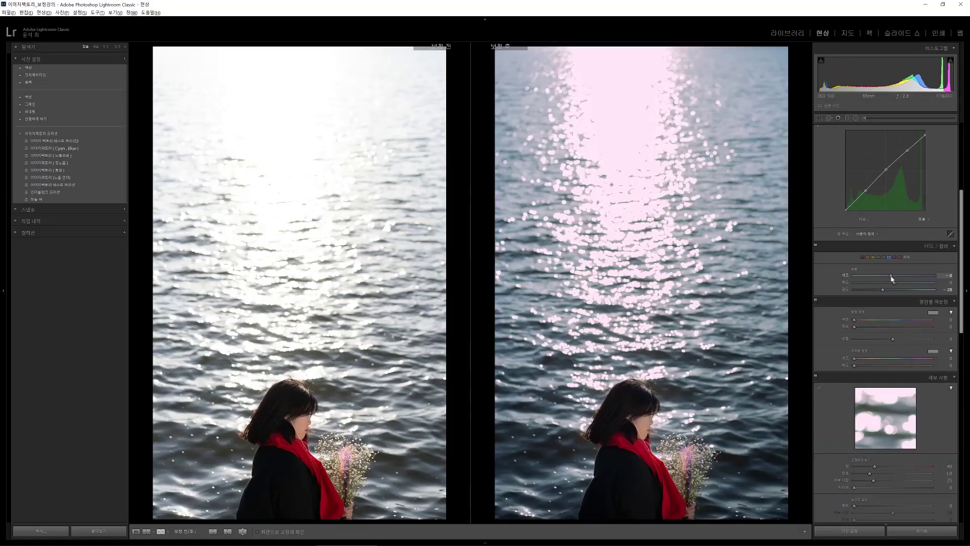
{"action": "left_click_drag", "start_coordinate": [893, 280], "coordinate": [890, 280]}
{"action": "scroll", "coordinate": [857, 183], "scroll_direction": "up", "scroll_amount": 4}
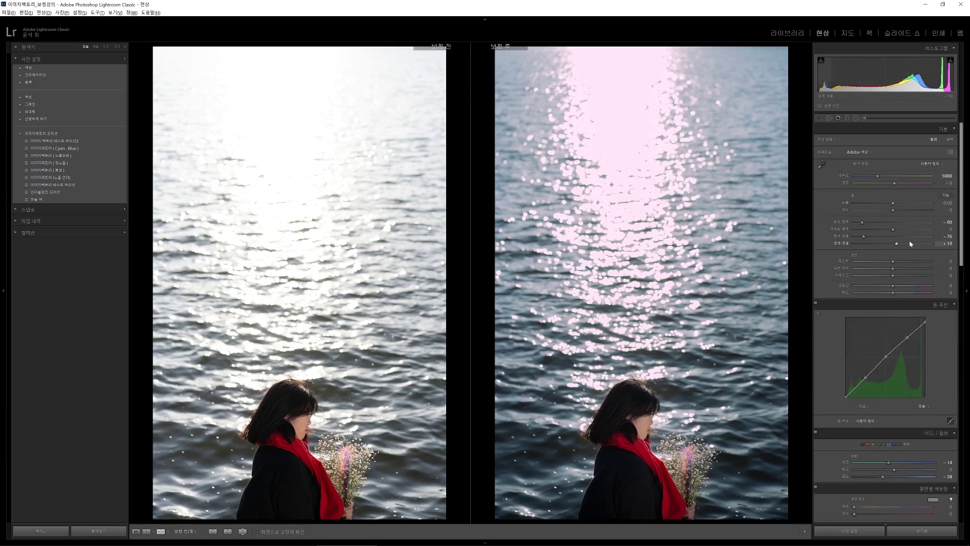
{"action": "scroll", "coordinate": [909, 285], "scroll_direction": "down", "scroll_amount": 2}
{"action": "scroll", "coordinate": [909, 285], "scroll_direction": "down", "scroll_amount": 2}
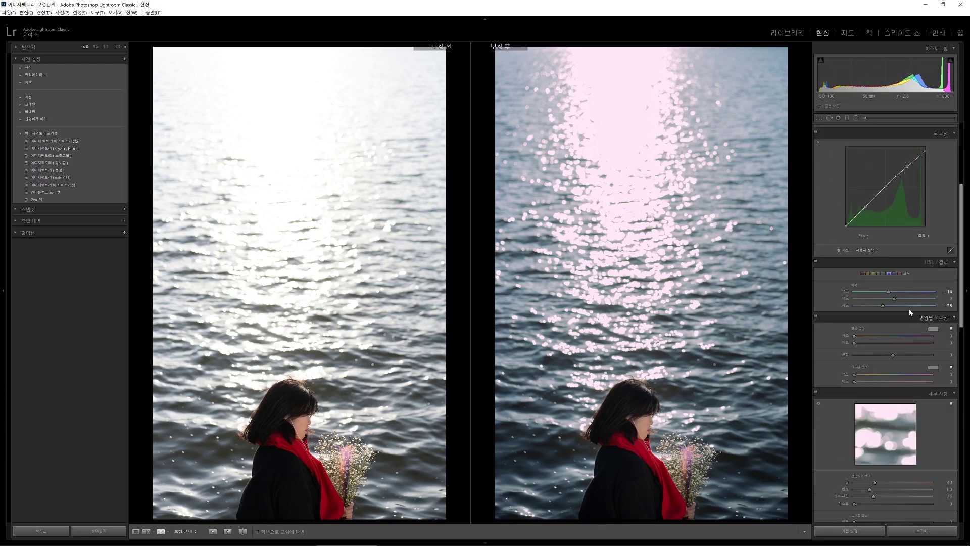
{"action": "scroll", "coordinate": [896, 283], "scroll_direction": "down", "scroll_amount": 6}
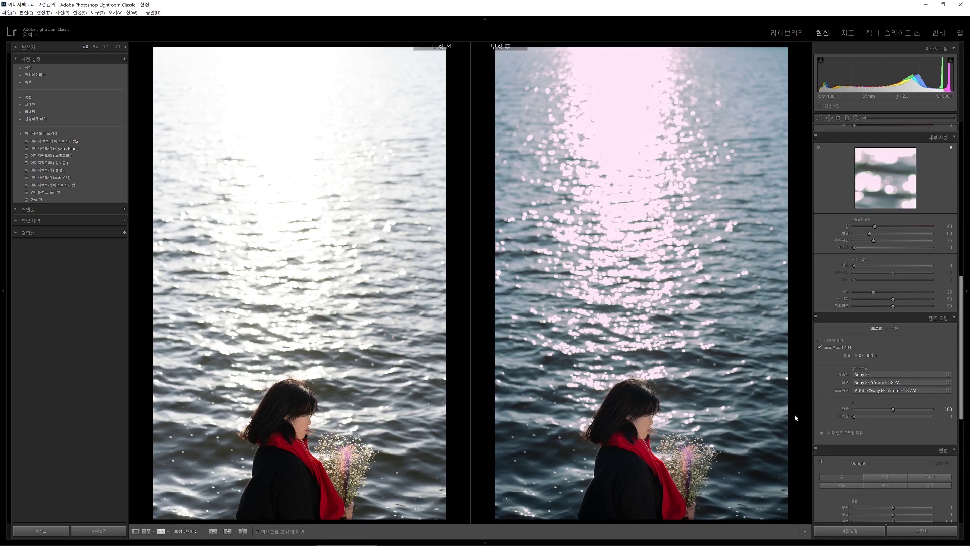
Step: Switch to Photoshop, mark the crop and subject-centring notes in red one after the other, and undo each mark
{"action": "left_click", "coordinate": [238, 538]}
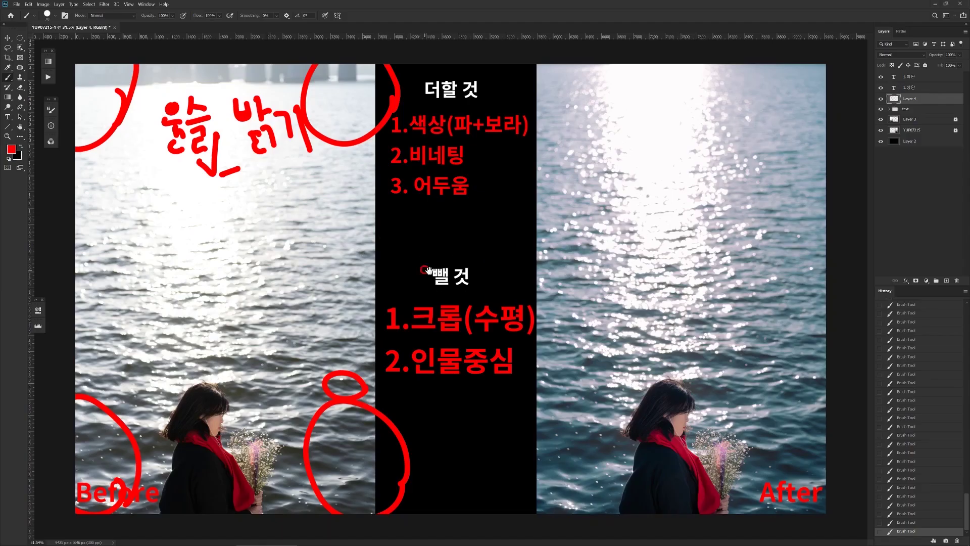
{"action": "mouse_move", "coordinate": [532, 338]}
{"action": "left_mouse_down"}
{"action": "mouse_move", "coordinate": [415, 351]}
{"action": "mouse_move", "coordinate": [371, 318]}
{"action": "mouse_move", "coordinate": [443, 292]}
{"action": "mouse_move", "coordinate": [517, 302]}
{"action": "mouse_move", "coordinate": [539, 328]}
{"action": "left_mouse_up"}
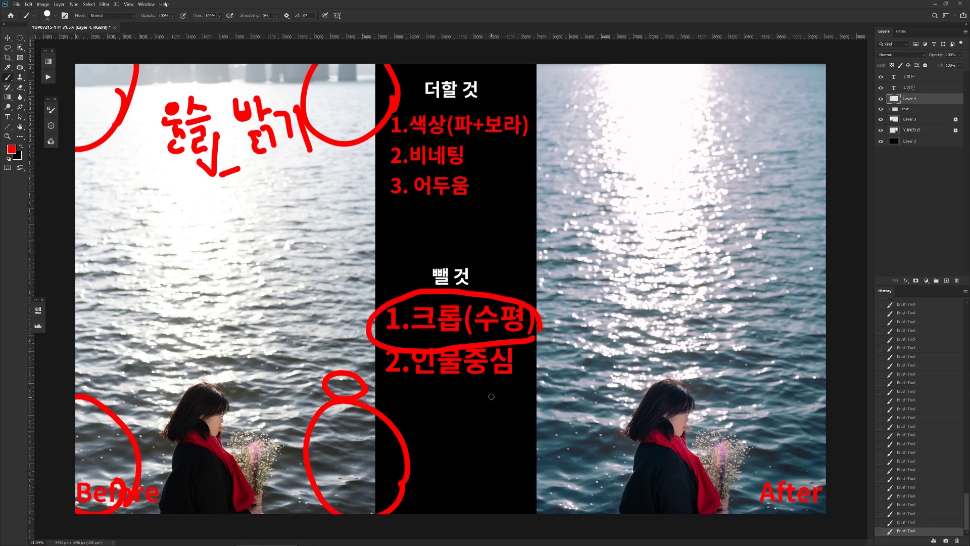
{"action": "key", "text": "ctrl+z"}
{"action": "mouse_move", "coordinate": [515, 383]}
{"action": "left_mouse_down"}
{"action": "mouse_move", "coordinate": [444, 399]}
{"action": "mouse_move", "coordinate": [383, 353]}
{"action": "mouse_move", "coordinate": [476, 328]}
{"action": "mouse_move", "coordinate": [524, 350]}
{"action": "mouse_move", "coordinate": [523, 375]}
{"action": "left_mouse_up"}
{"action": "key", "text": "ctrl+z"}
Step: Circle the woman in the Before photo in red, and return to the basic adjustments in Lightroom Classic
{"action": "mouse_move", "coordinate": [273, 447]}
{"action": "left_mouse_down"}
{"action": "mouse_move", "coordinate": [169, 508]}
{"action": "mouse_move", "coordinate": [242, 390]}
{"action": "mouse_move", "coordinate": [276, 460]}
{"action": "left_mouse_up"}
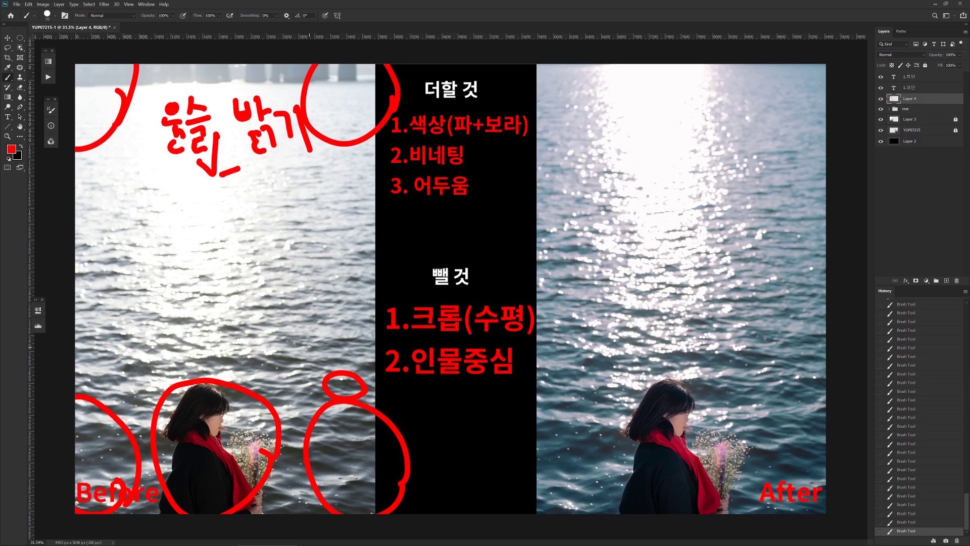
{"action": "key", "text": "alt+Tab"}
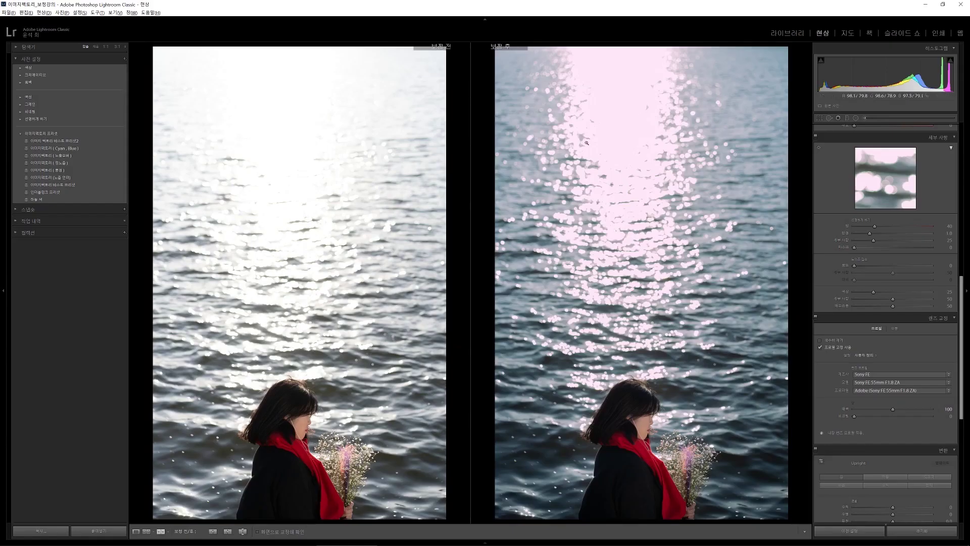
{"action": "scroll", "coordinate": [876, 178], "scroll_direction": "up", "scroll_amount": 6}
{"action": "scroll", "coordinate": [866, 203], "scroll_direction": "up", "scroll_amount": 2}
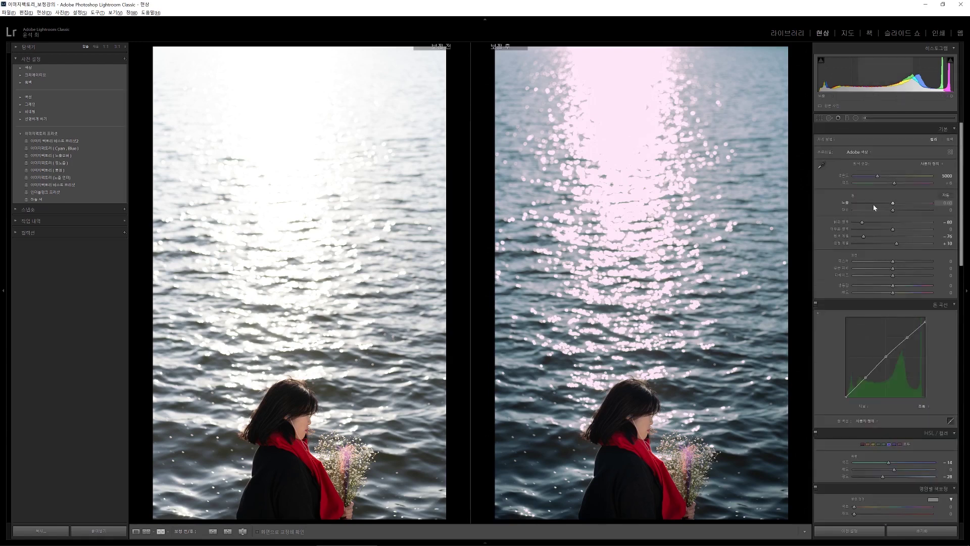